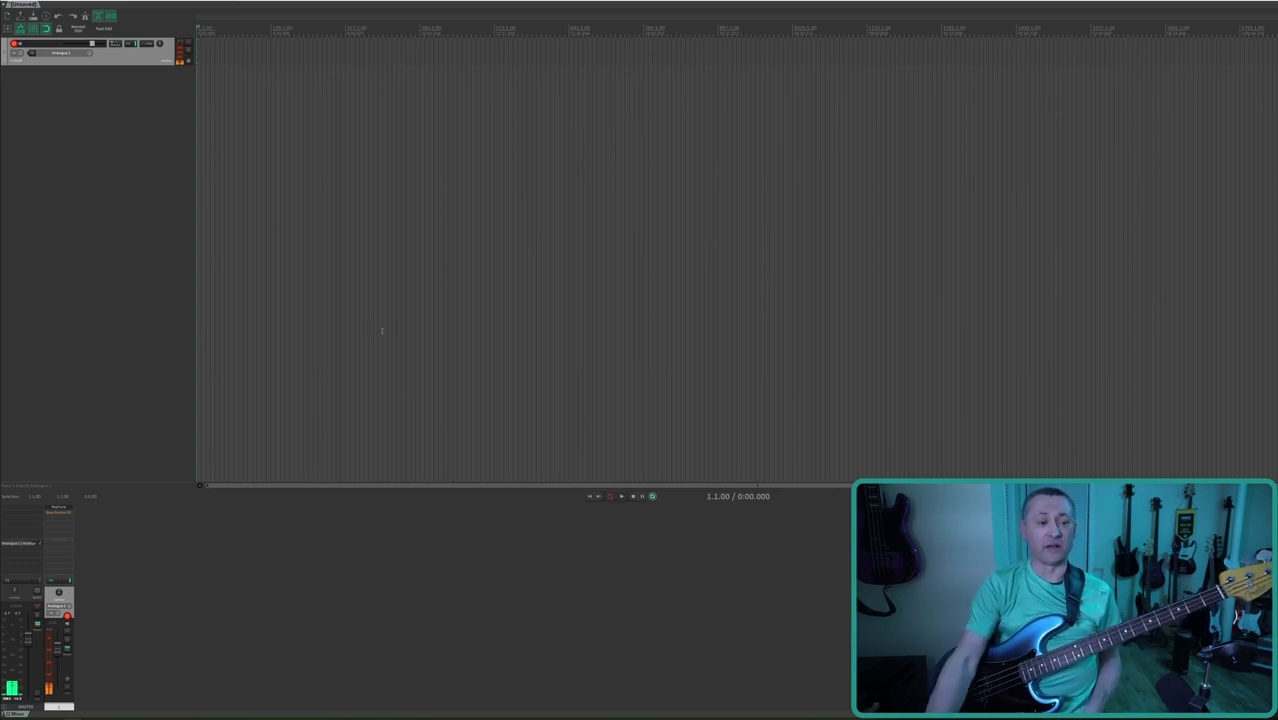
- Open the Bass Station S2 effect on track 1, then slightly reposition and resize its window
click(62, 512)
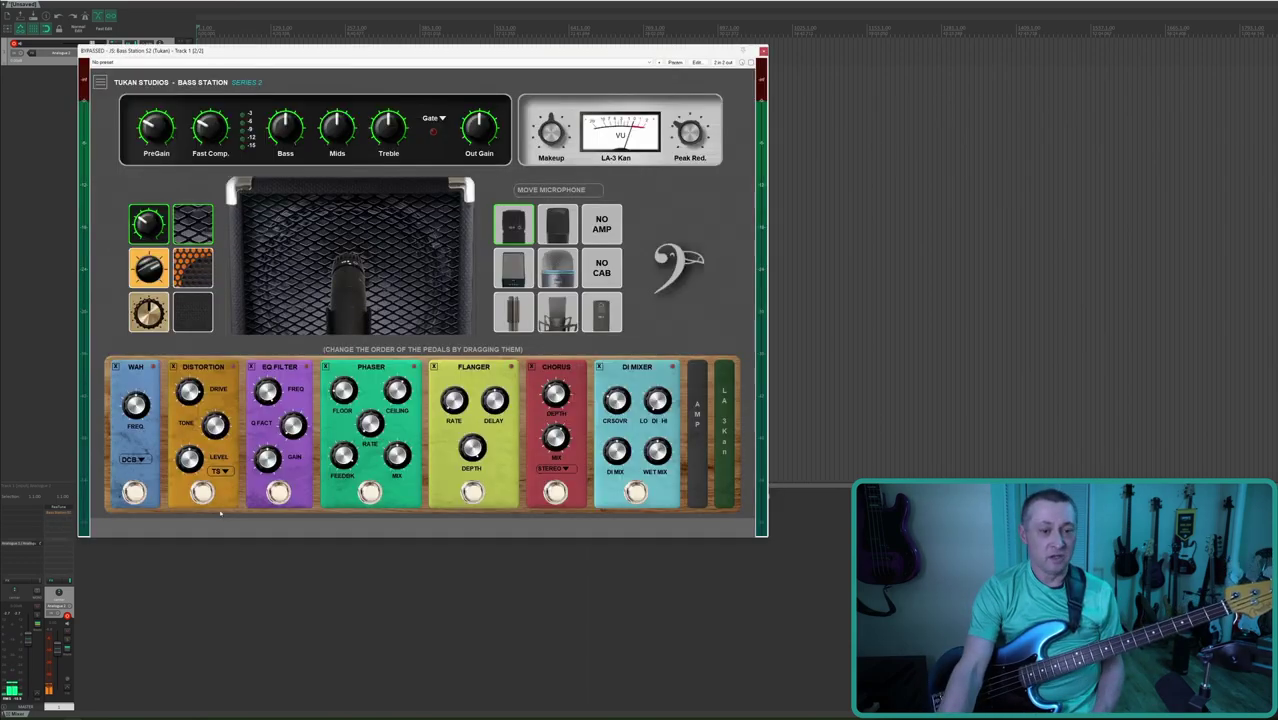
drag(378, 56, 384, 54)
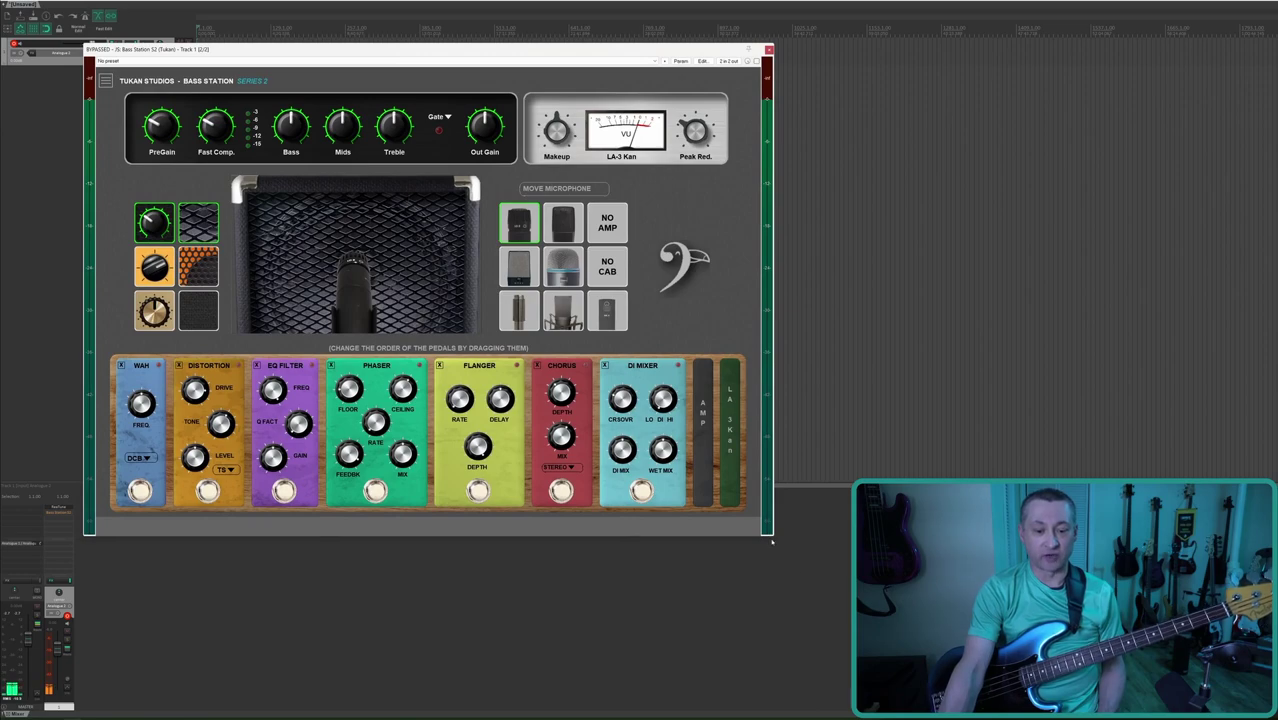
mouse_move(770, 535)
mouse_down()
mouse_move(676, 428)
mouse_move(414, 214)
mouse_move(707, 491)
mouse_move(479, 288)
mouse_move(740, 467)
mouse_move(908, 633)
mouse_move(734, 508)
mouse_move(752, 572)
mouse_move(776, 564)
mouse_move(758, 542)
mouse_up()
- Look through Bass Station's Processing and Fast Comp. options and read its info/help text
click(105, 79)
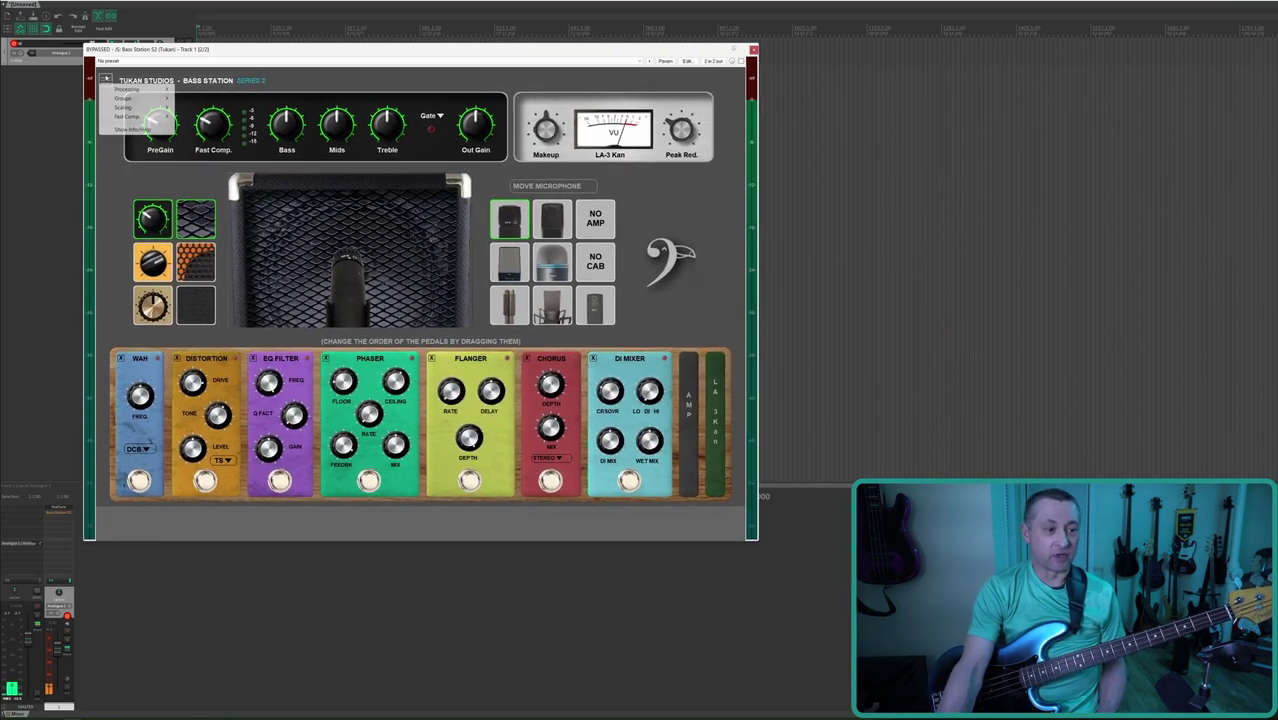
mouse_move(127, 90)
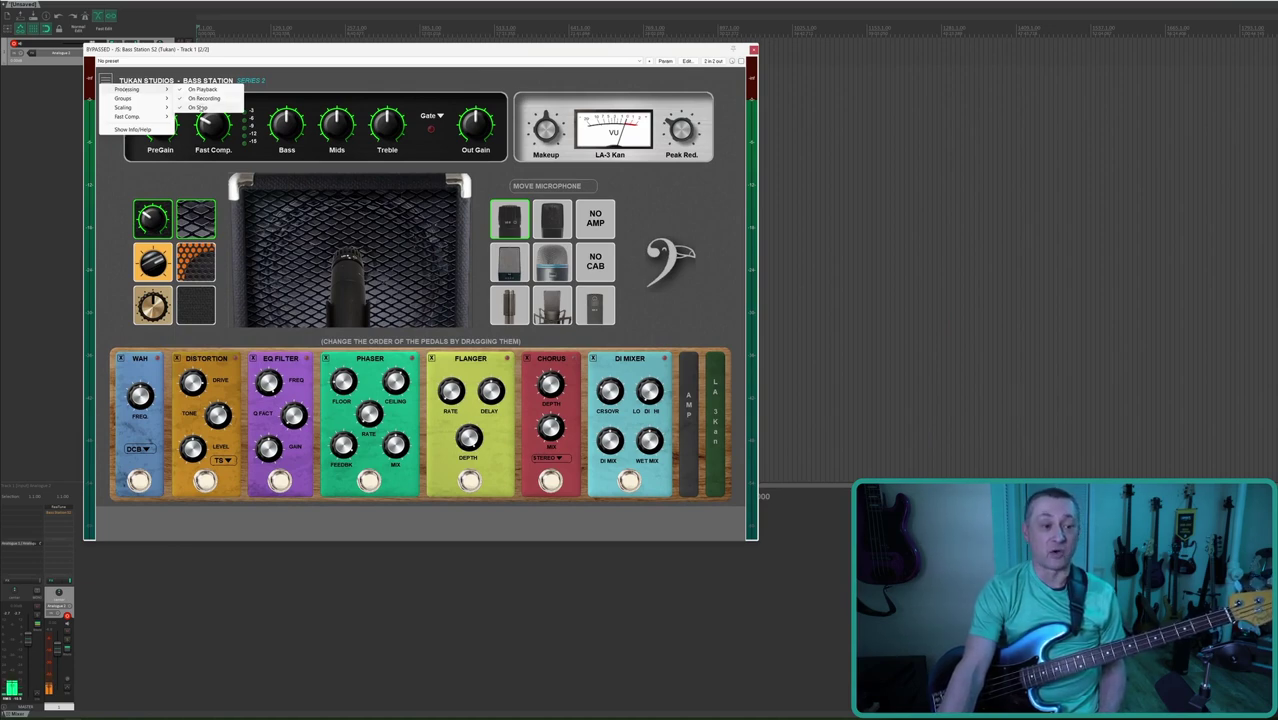
mouse_move(164, 104)
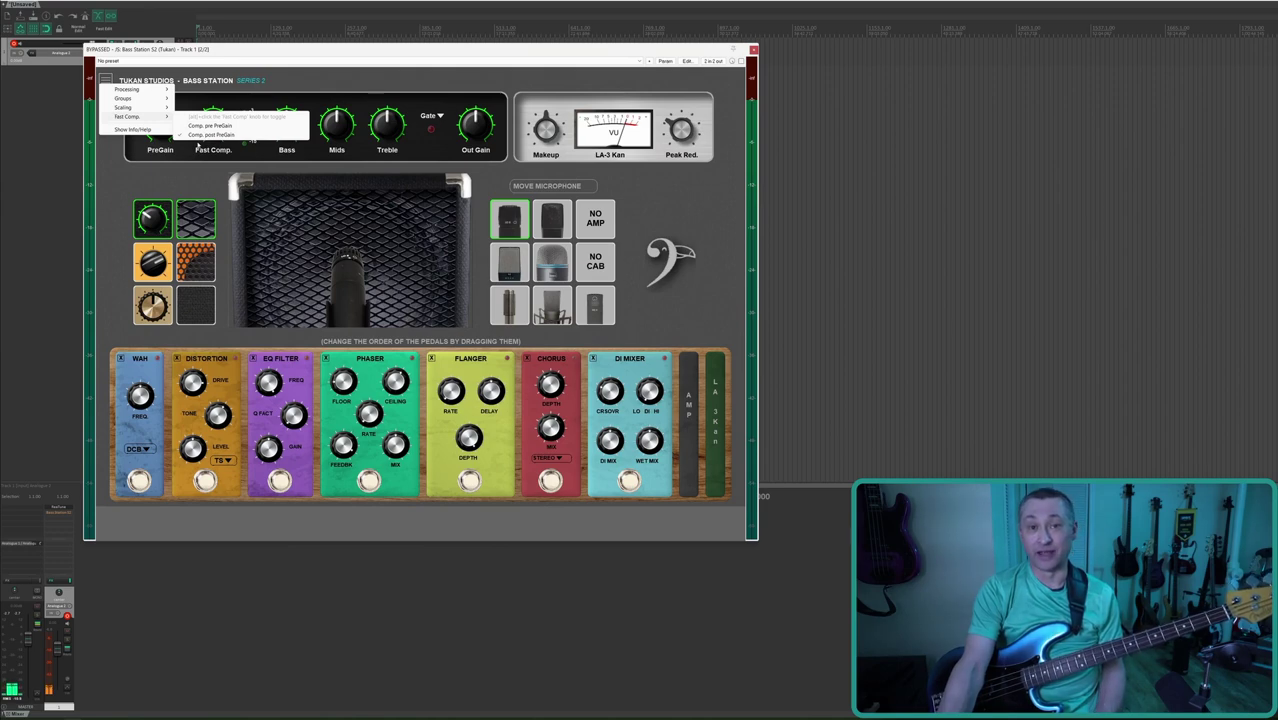
click(135, 129)
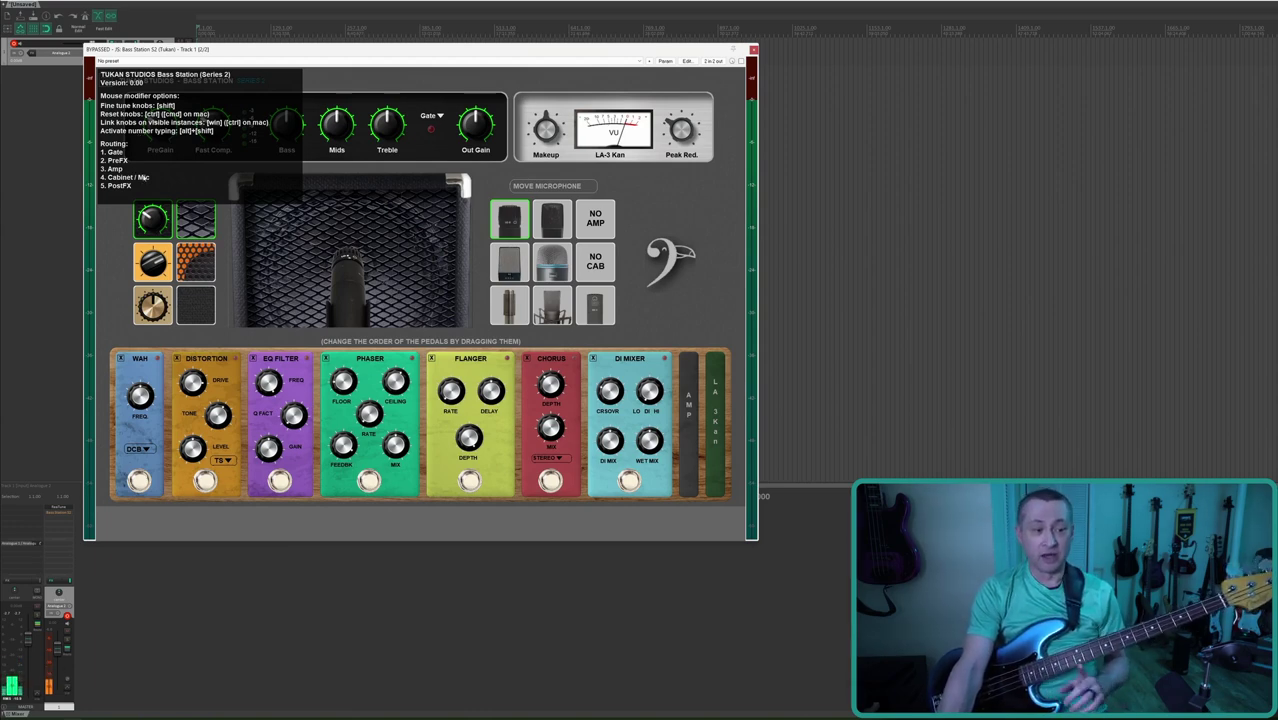
click(114, 222)
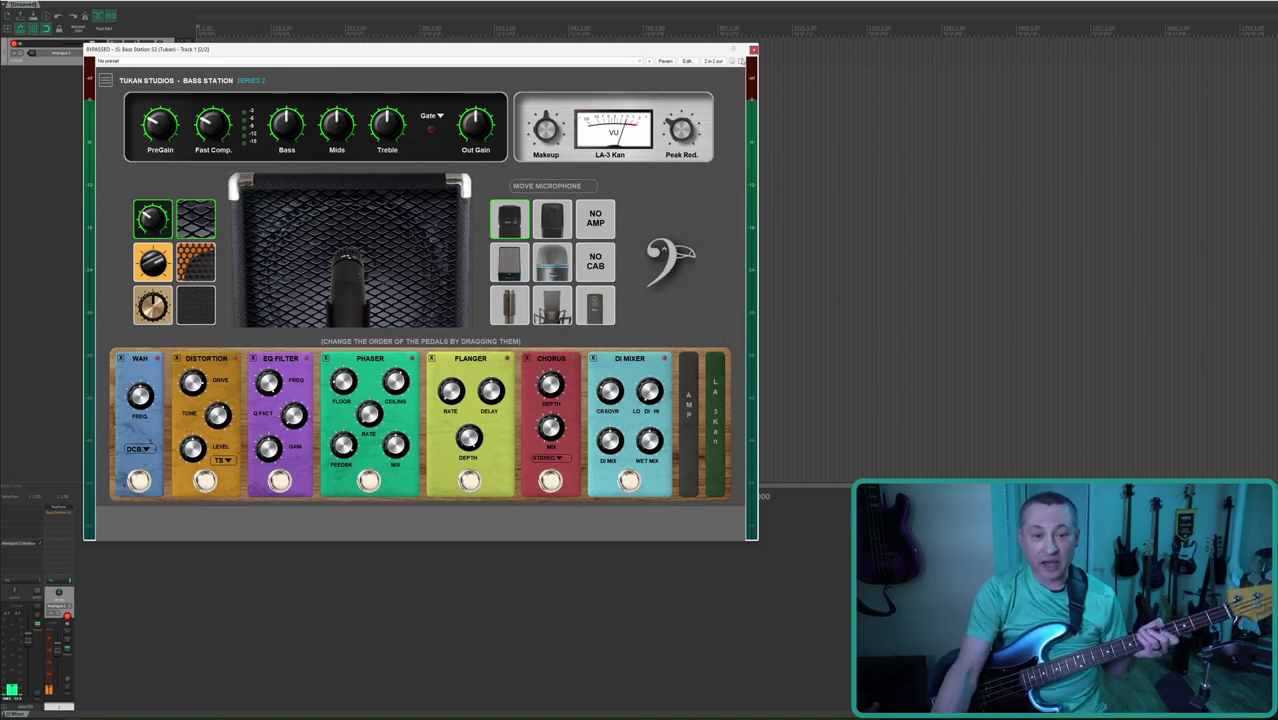
- Take Bass Station out of bypass and choose the orange amp with the orange honeycomb-grille cabinet
click(740, 61)
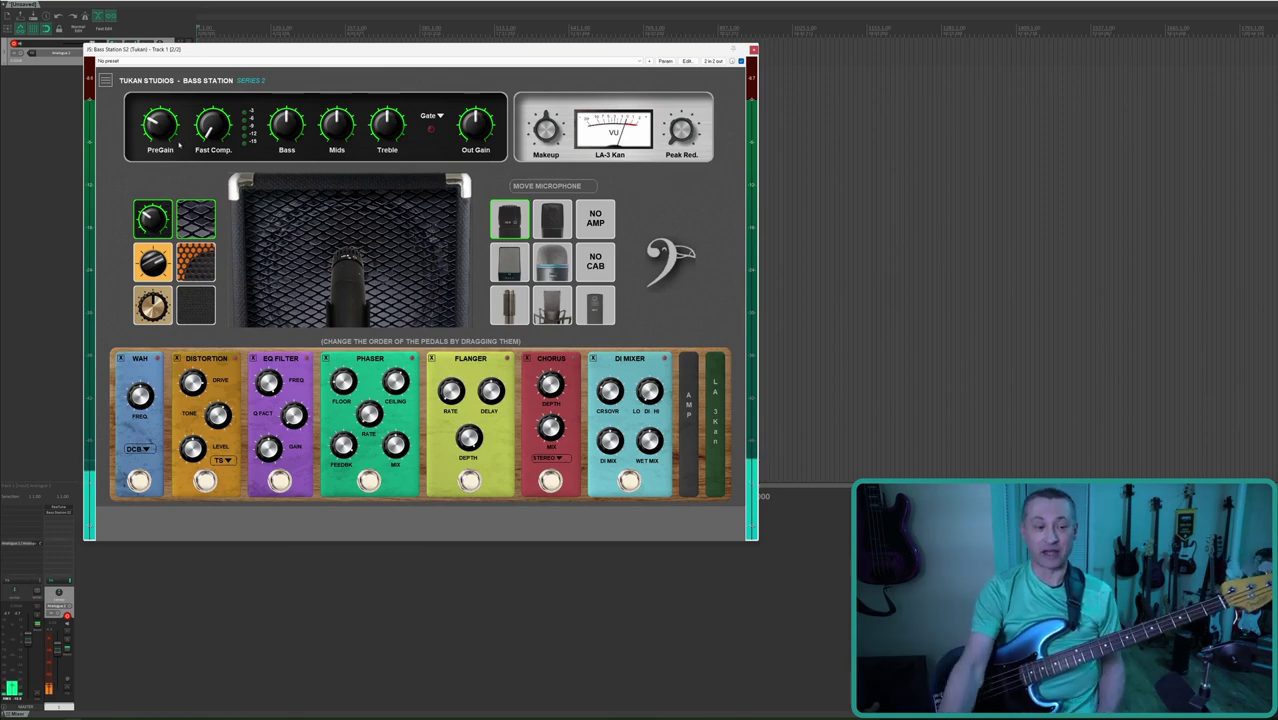
click(152, 262)
click(196, 262)
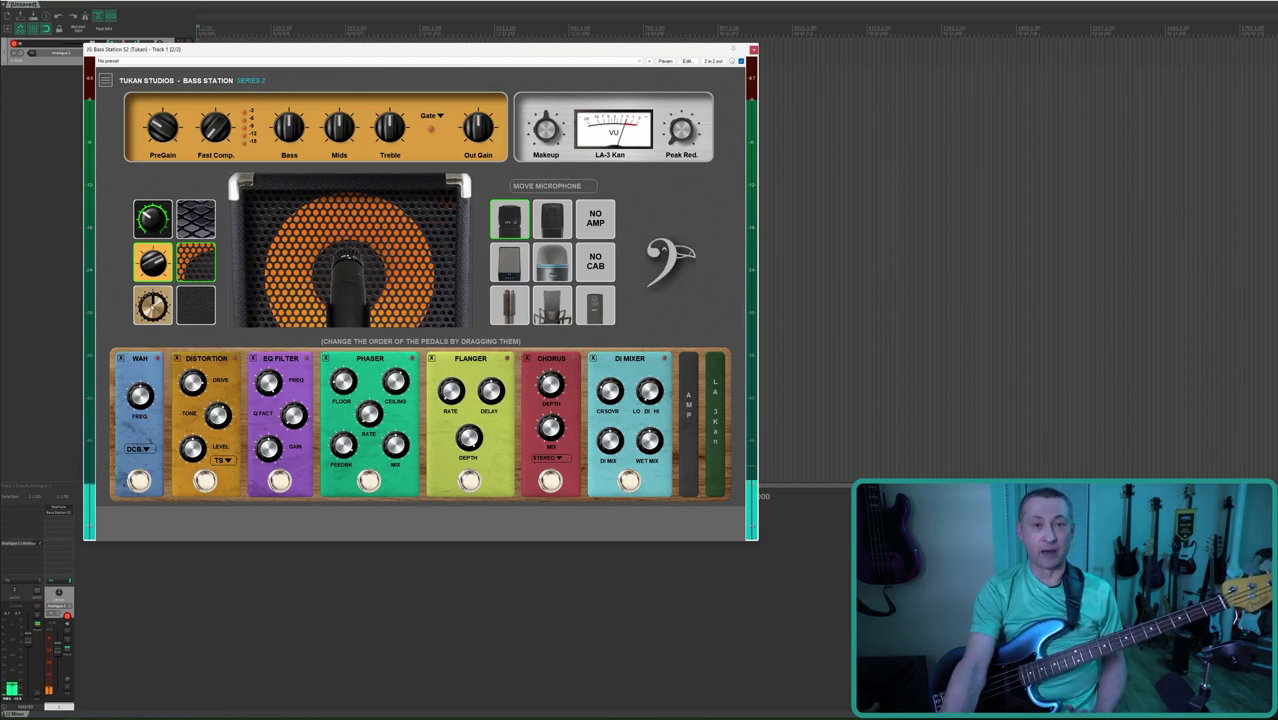
- Try the cream amp with the plain black cabinet, and return to the black amp with the diamond-grille cabinet
click(152, 305)
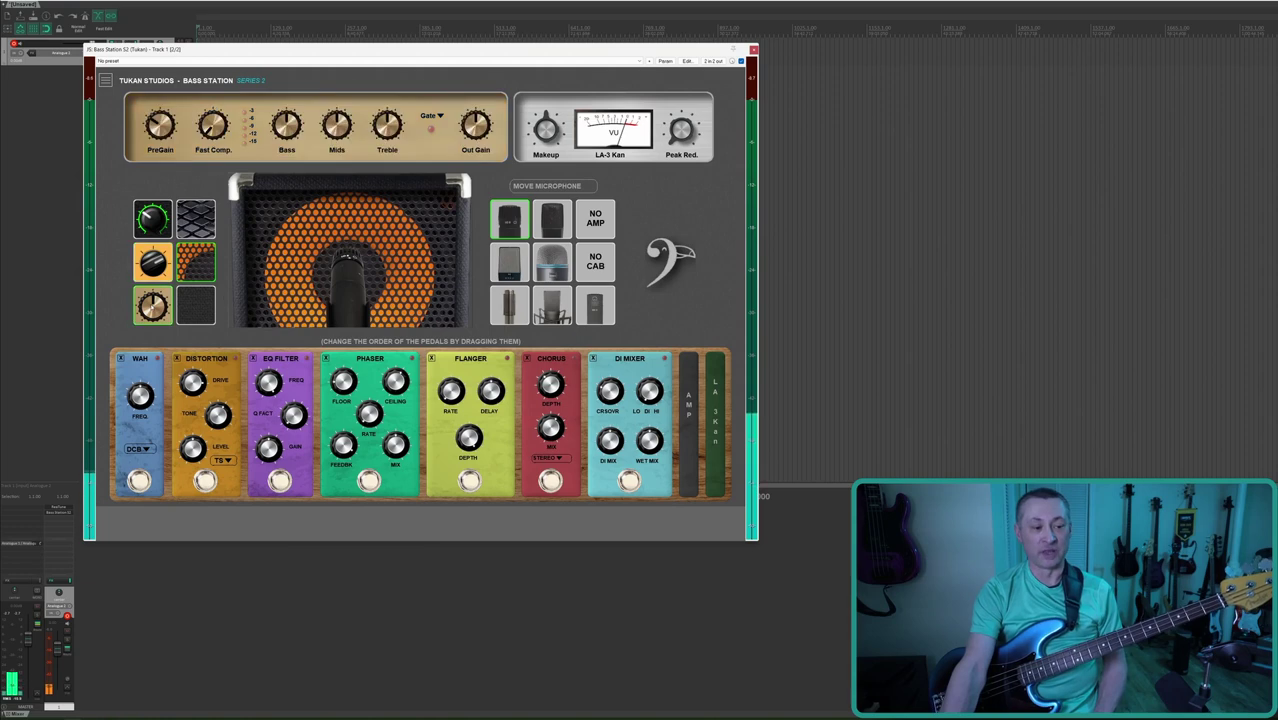
click(196, 309)
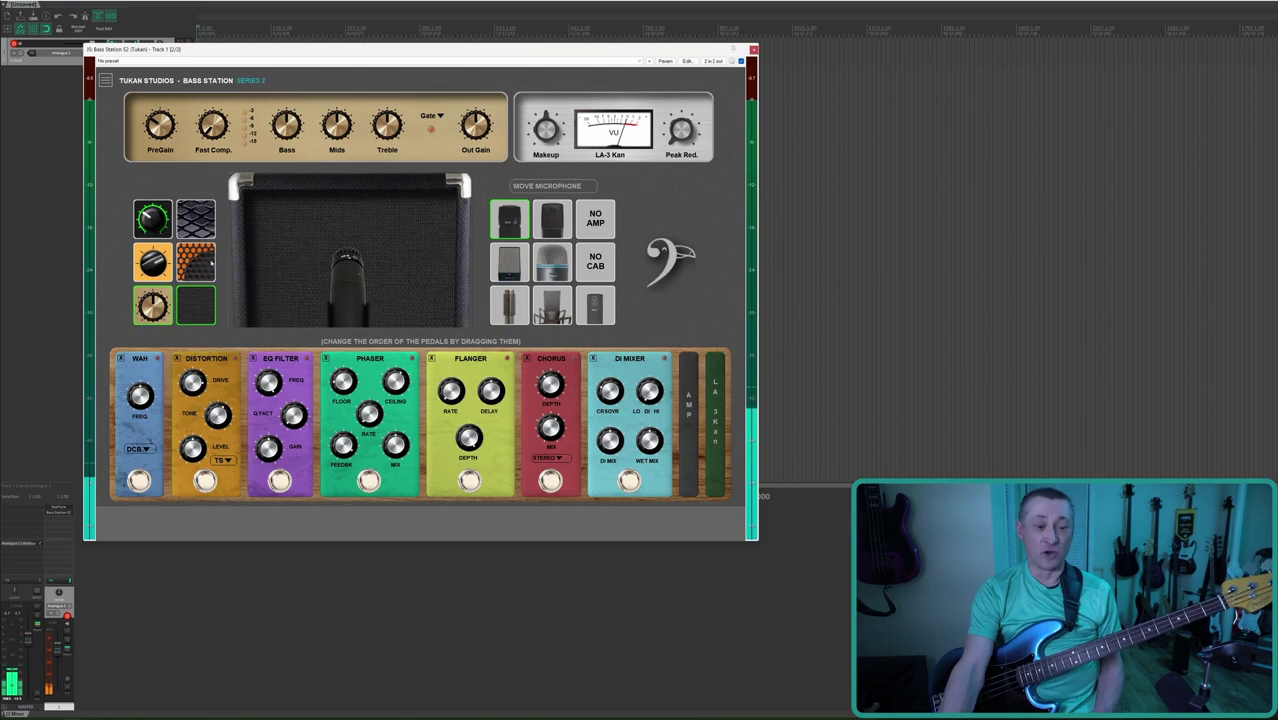
click(153, 224)
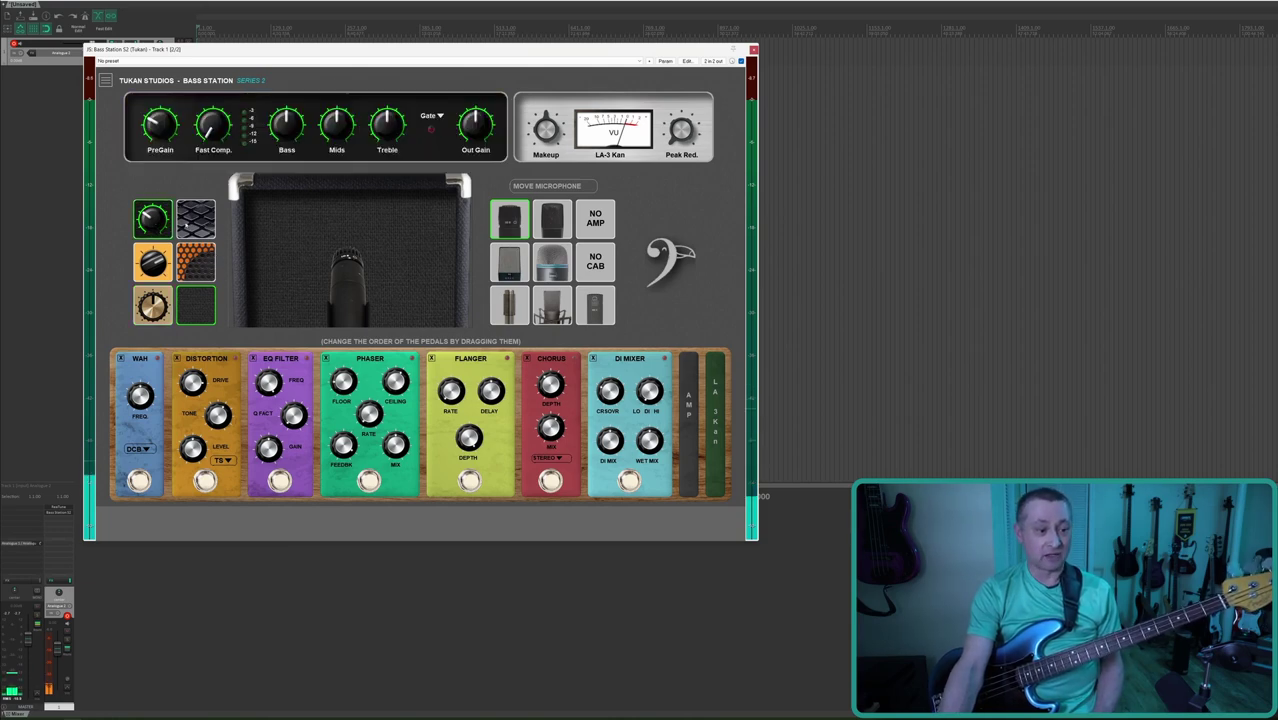
click(192, 222)
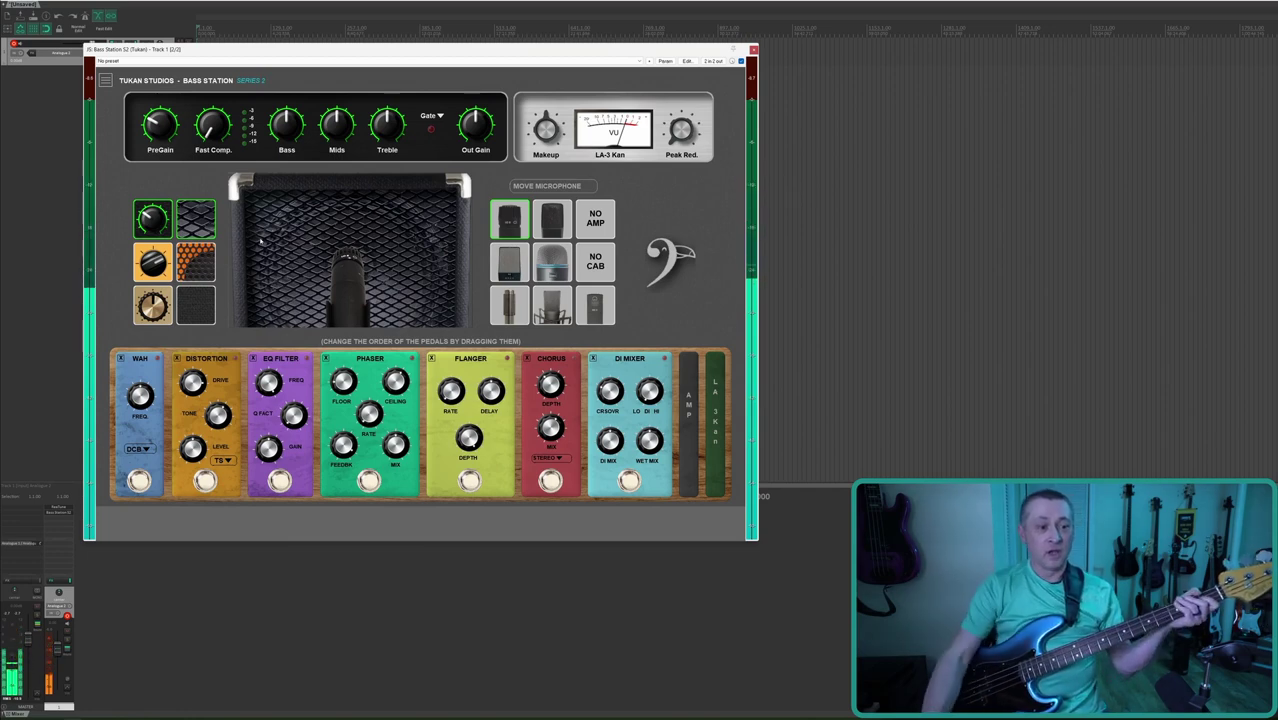
- Compare the orange amp and cabinet pair with the cream amp and plain black cabinet, ending on the orange pair
click(205, 265)
click(205, 265)
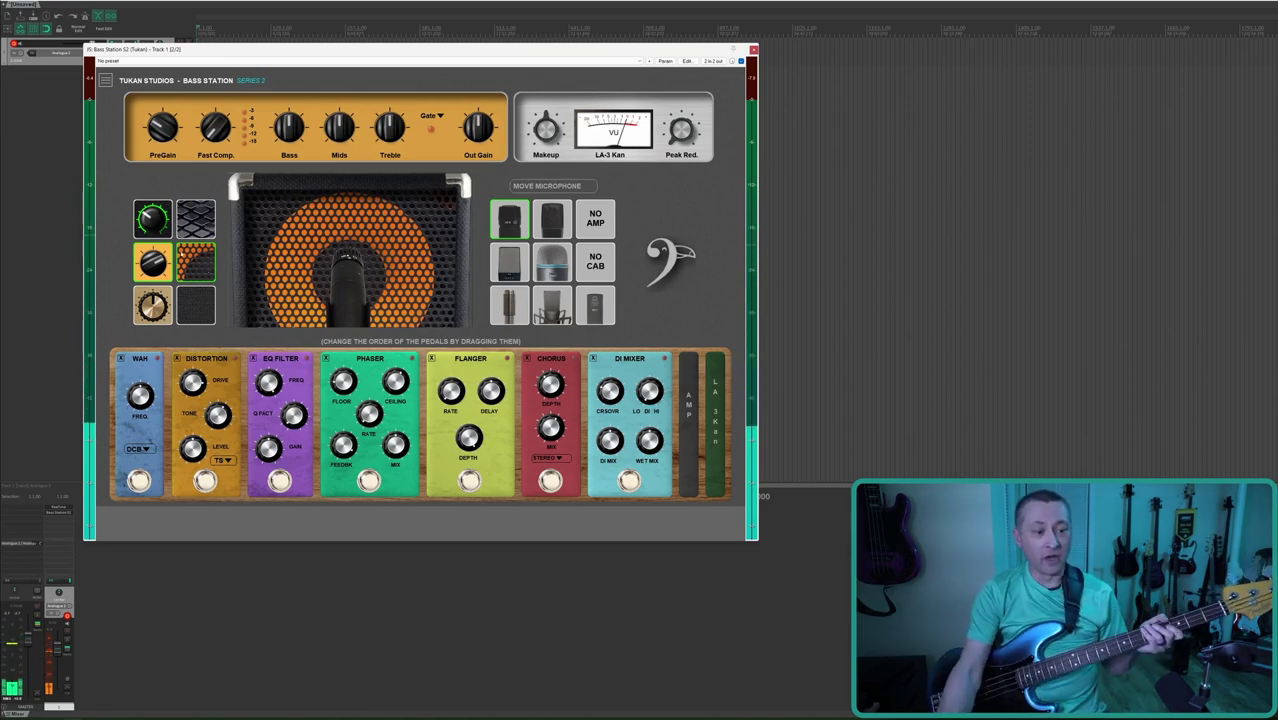
click(152, 305)
click(196, 308)
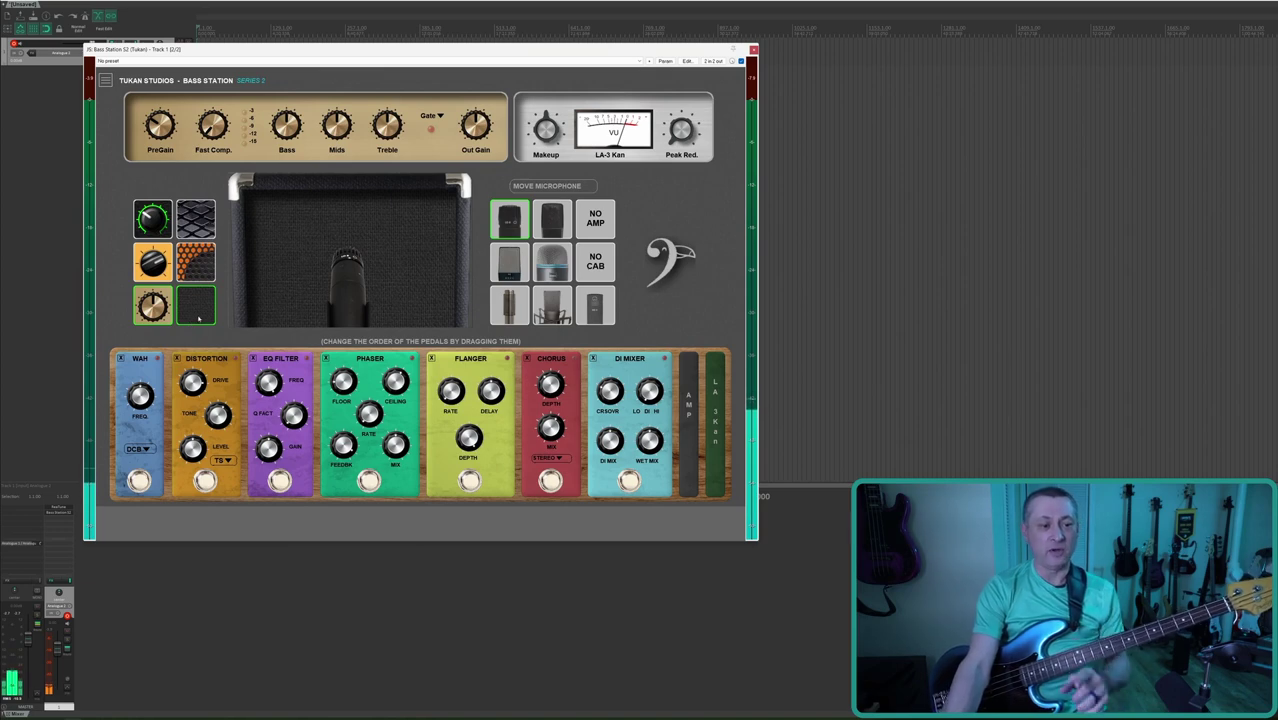
click(207, 275)
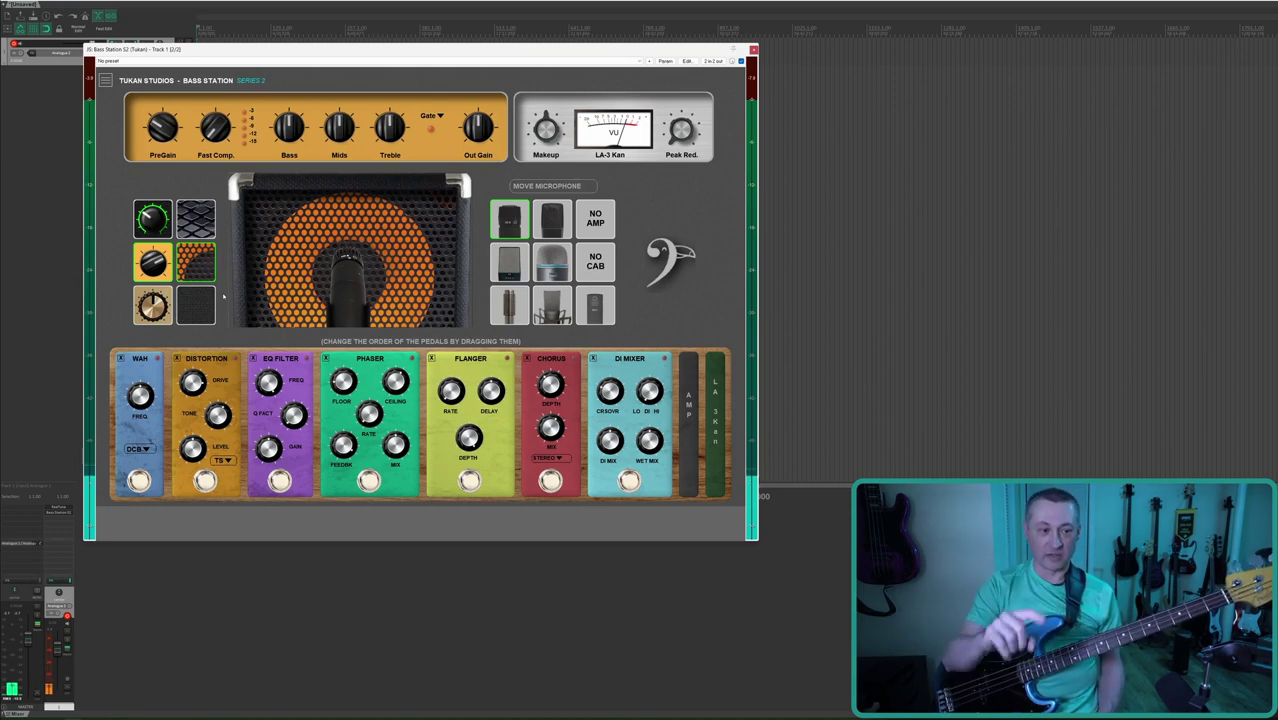
- Switch through the black, orange and cream amp models to compare them
click(147, 225)
click(152, 262)
click(152, 305)
click(150, 222)
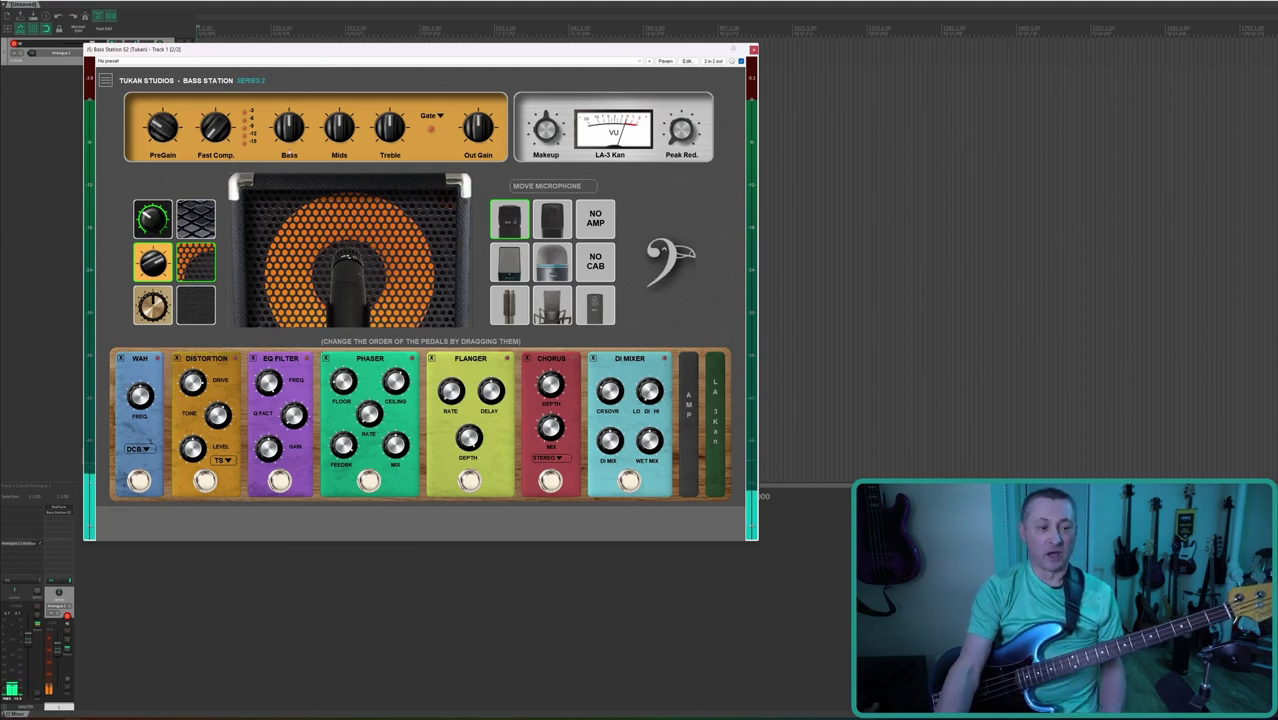
- Try out the orange amp's Bass, Mids and Treble knobs one by one, returning each to its centre position
drag(289, 127, 299, 172)
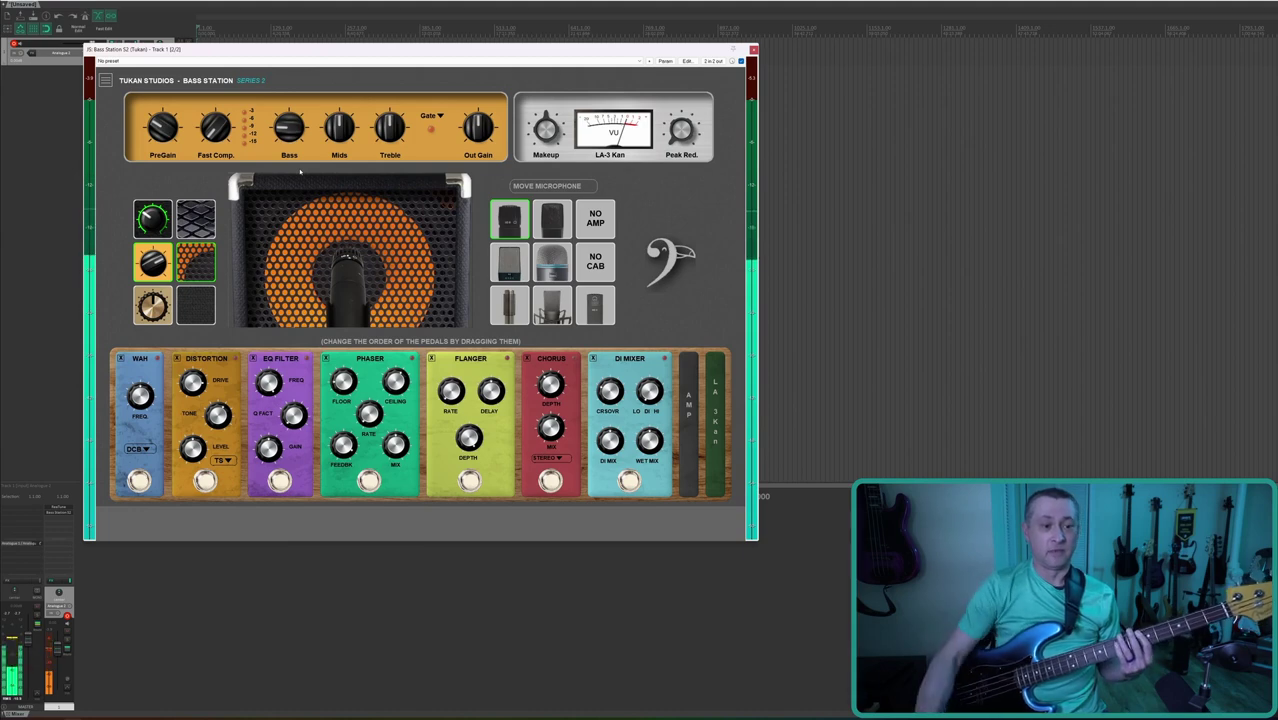
drag(290, 128, 286, 49)
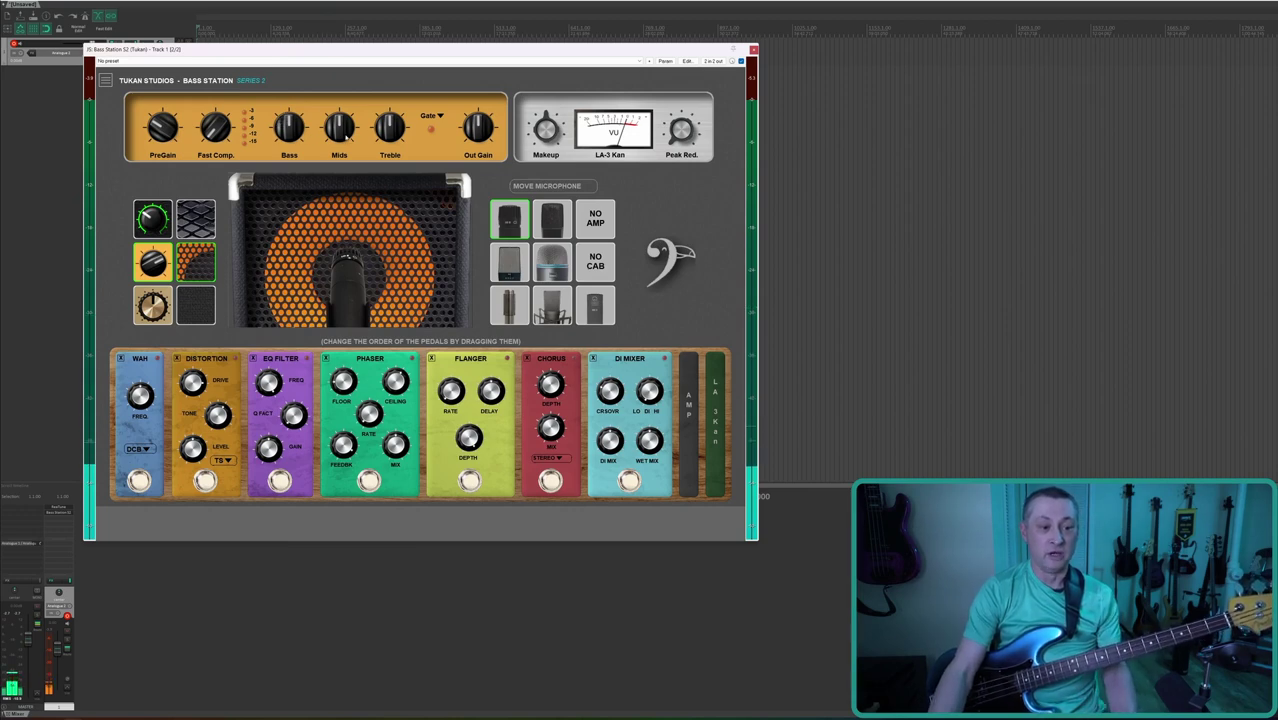
drag(341, 129, 353, 188)
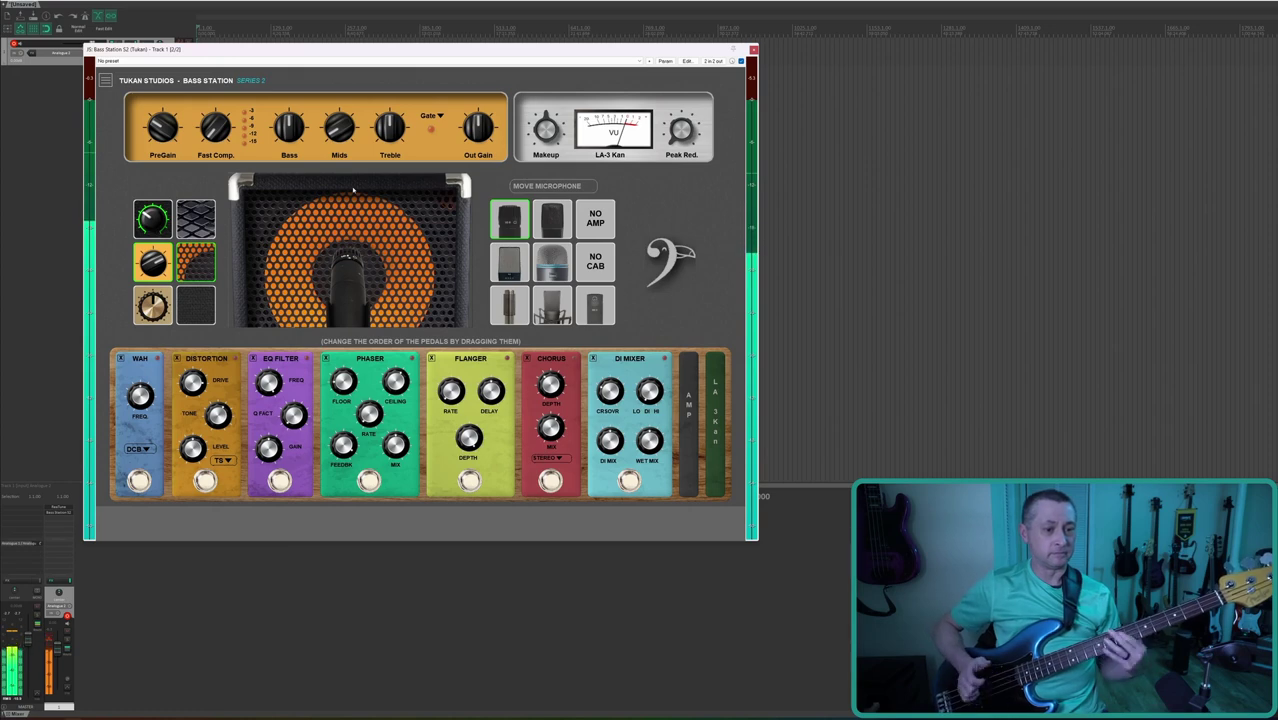
drag(339, 127, 339, 120)
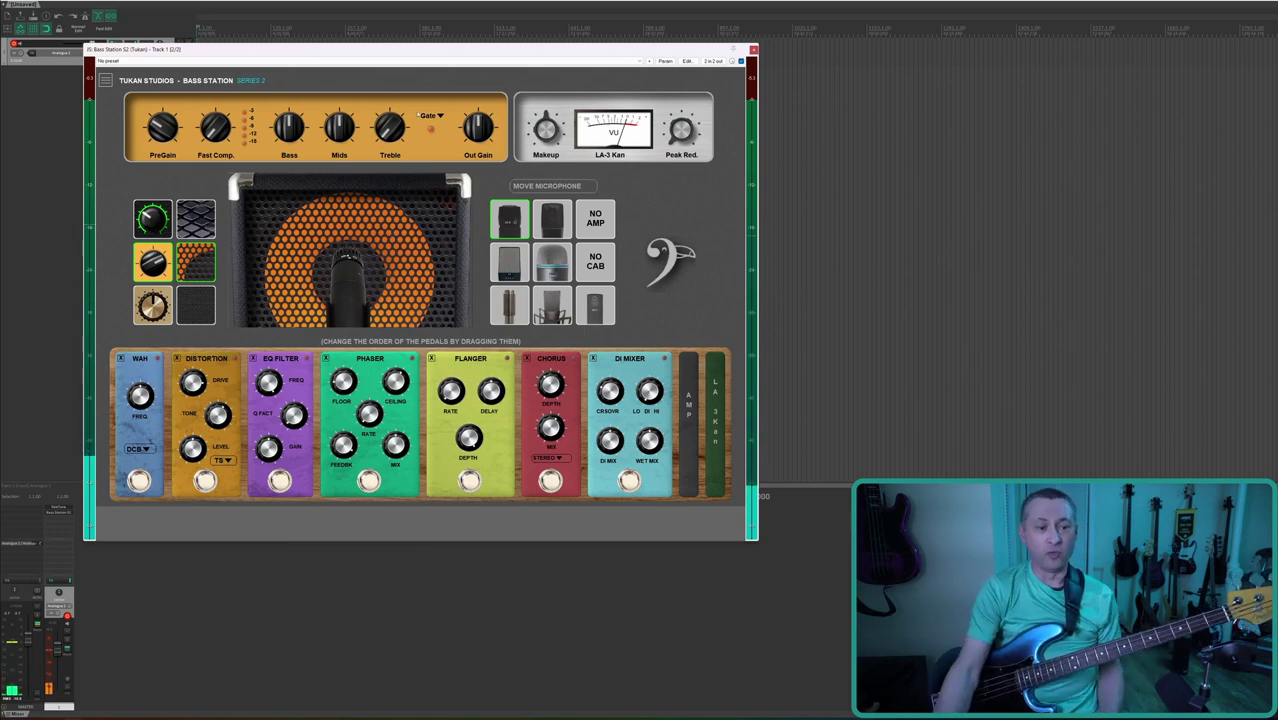
drag(390, 125, 354, 5)
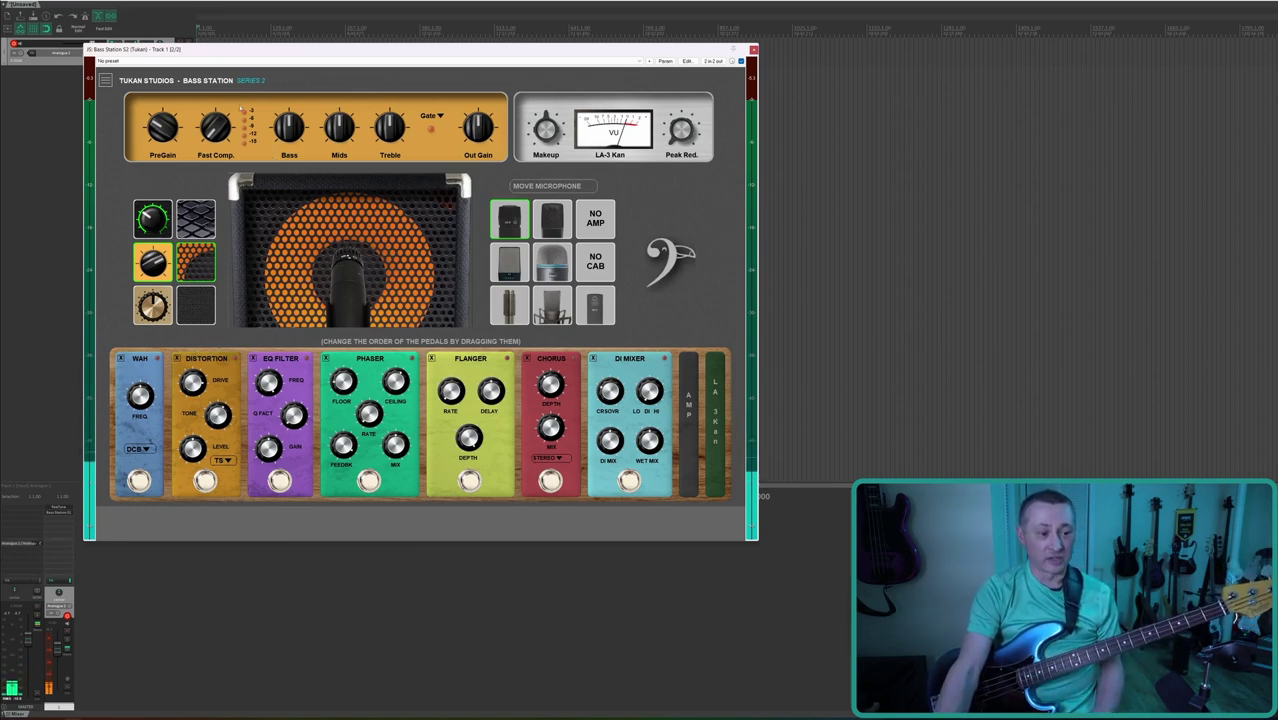
- Try a higher Fast Comp. setting on the orange amp
drag(215, 127, 208, 66)
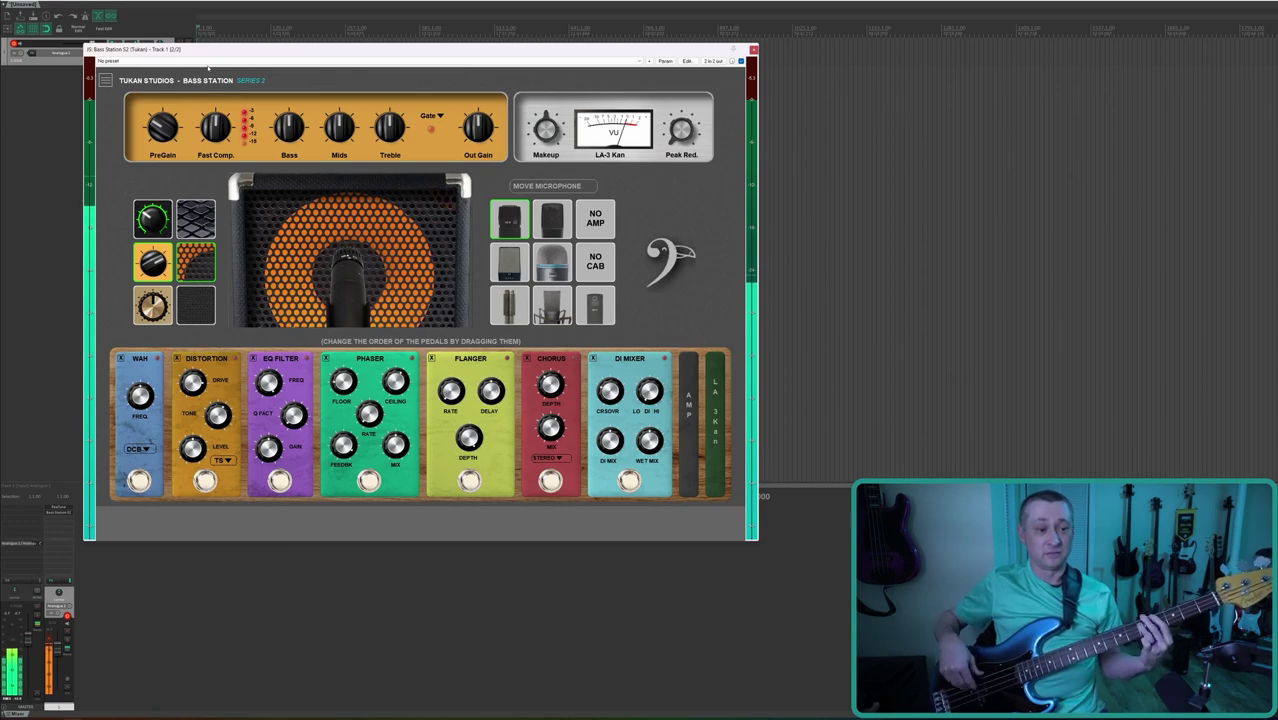
mouse_move(470, 108)
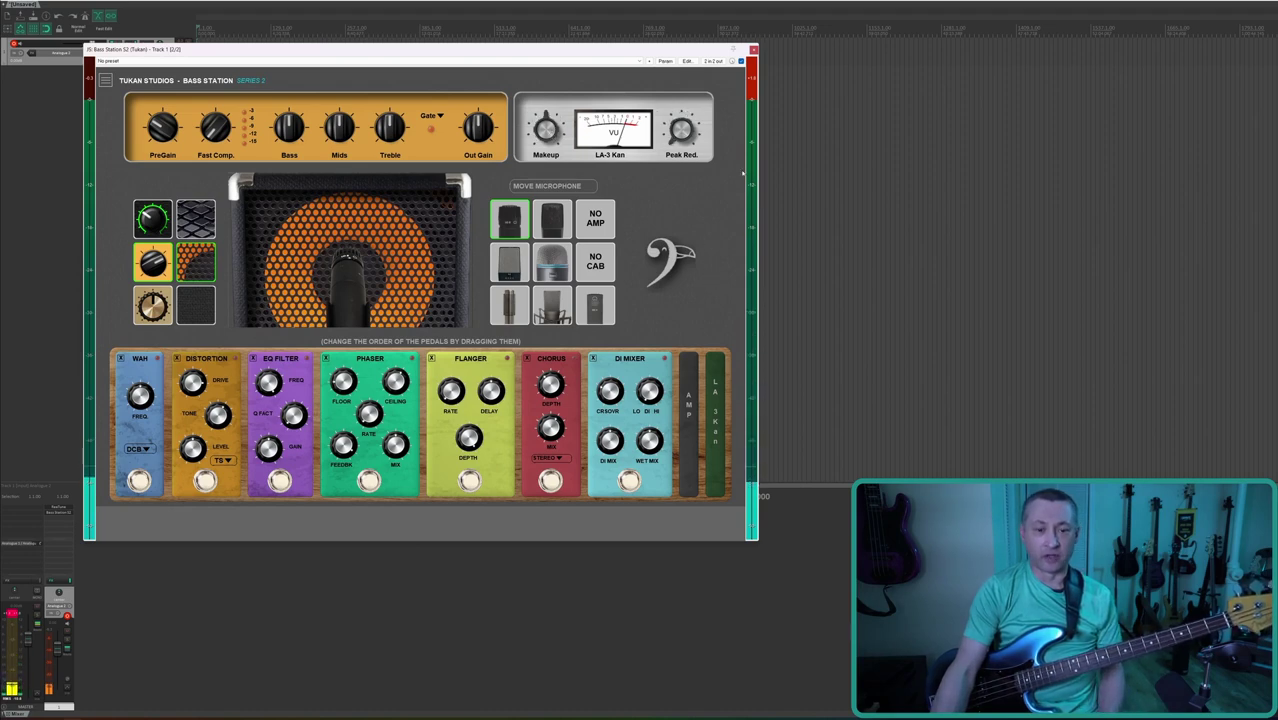
click(122, 640)
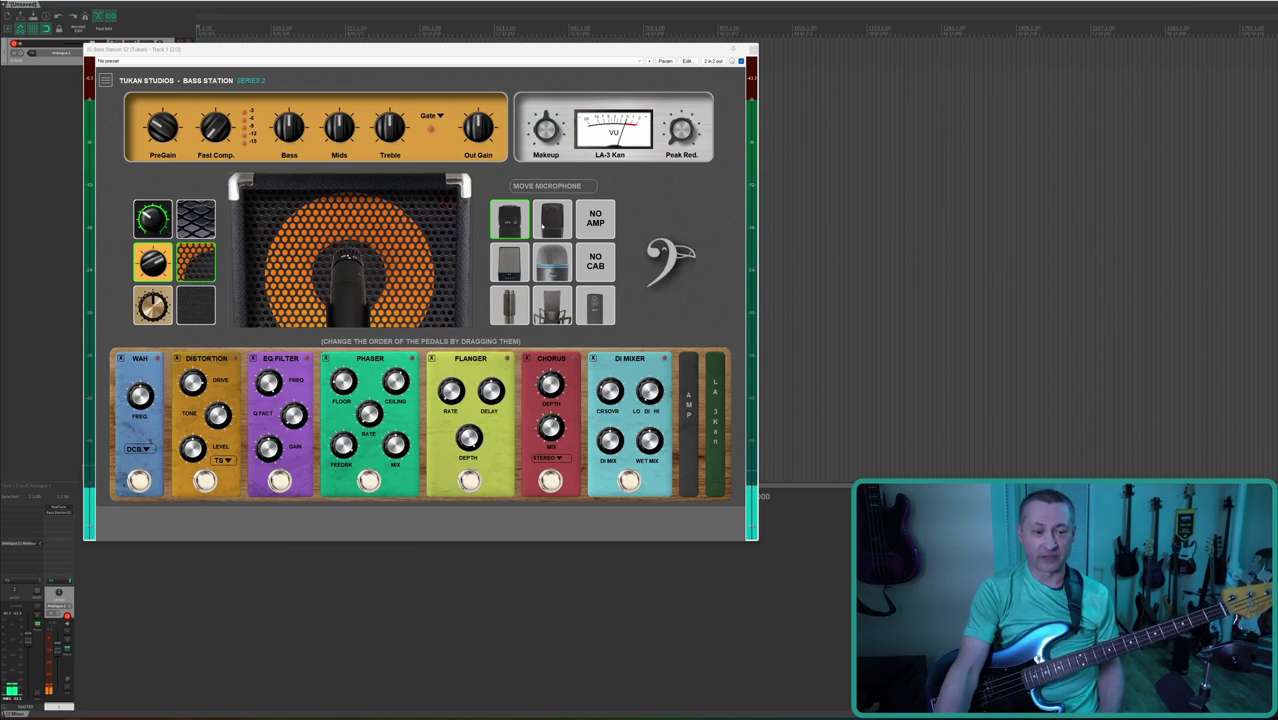
- Audition the other microphones on the orange cabinet and settle on the first microphone of the second row, centred on the speaker
click(550, 225)
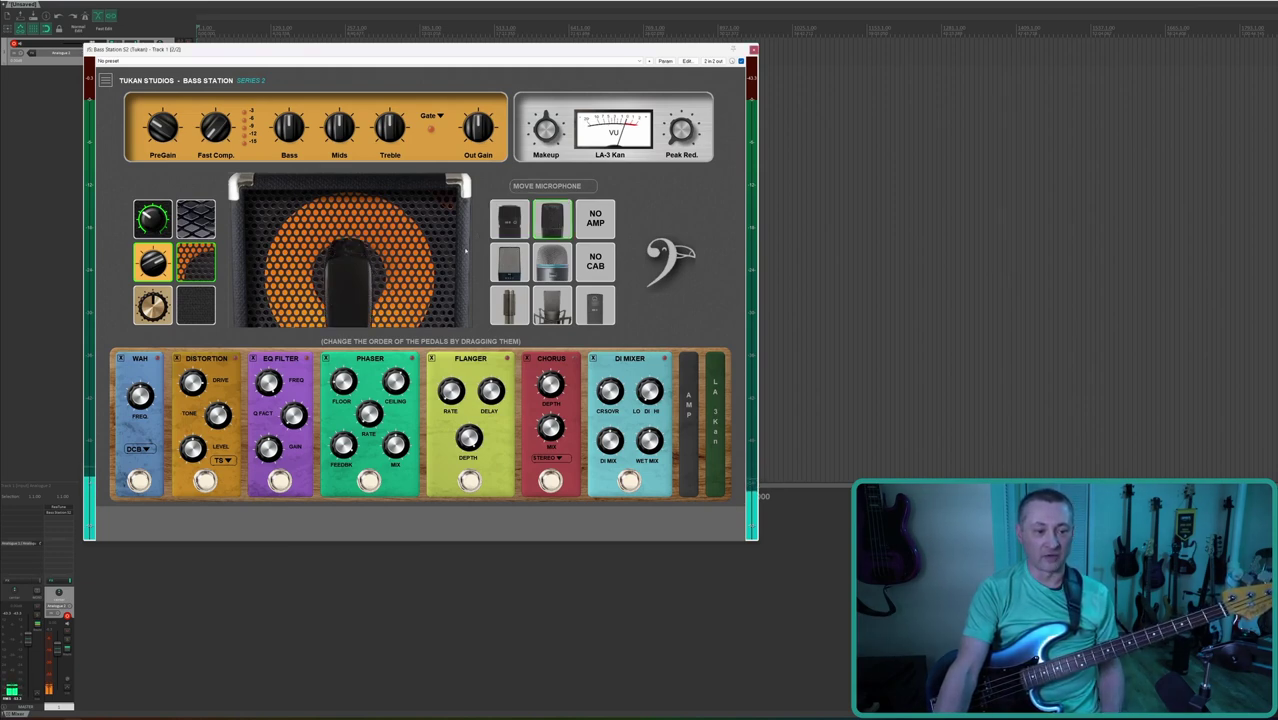
click(506, 264)
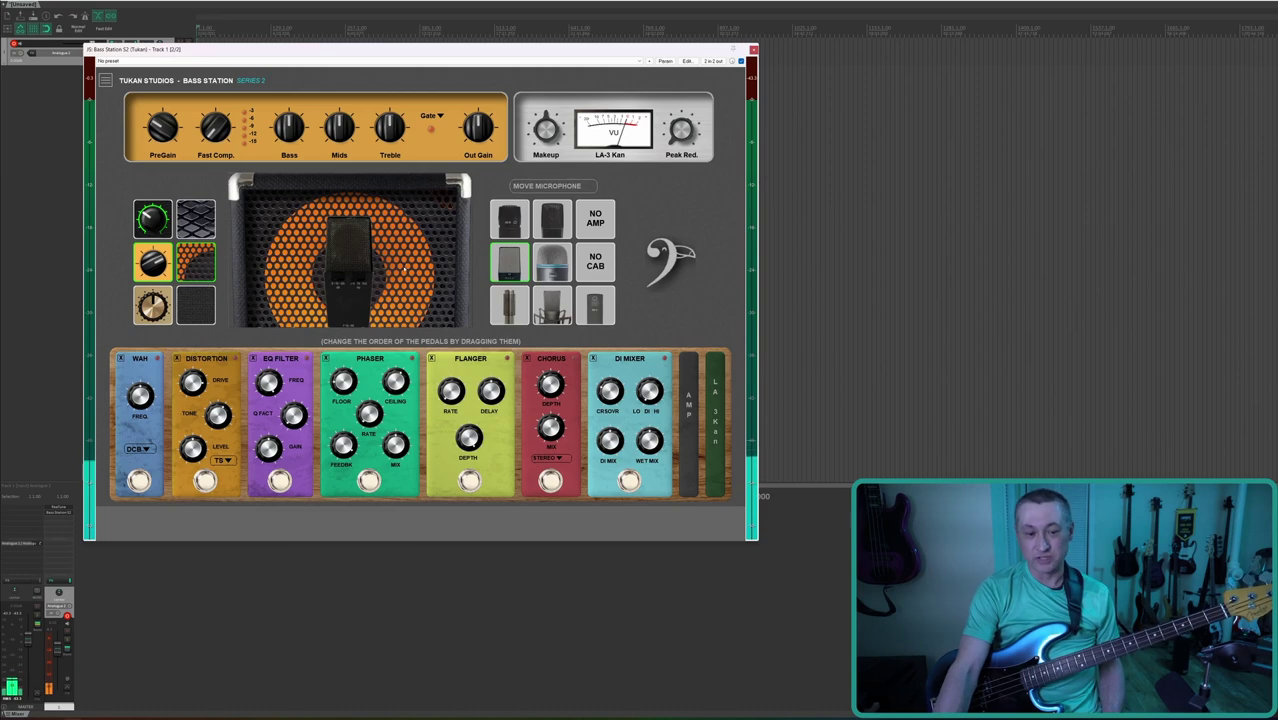
click(545, 263)
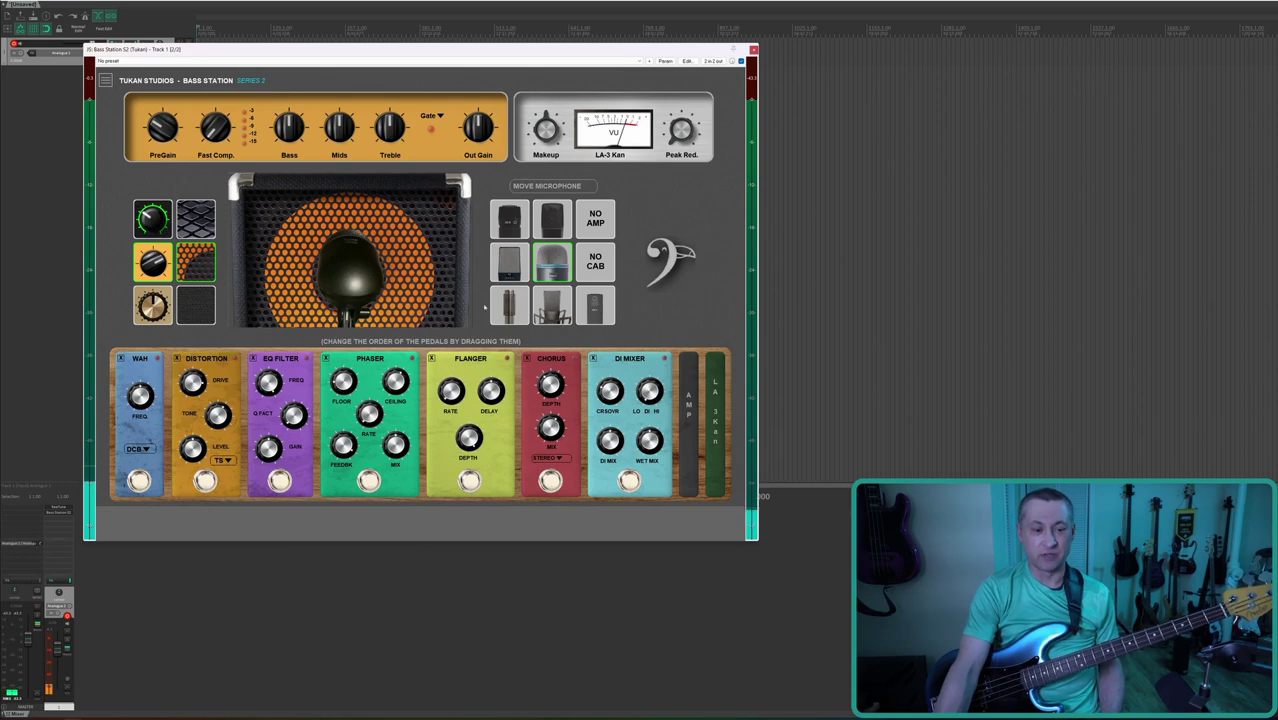
click(508, 306)
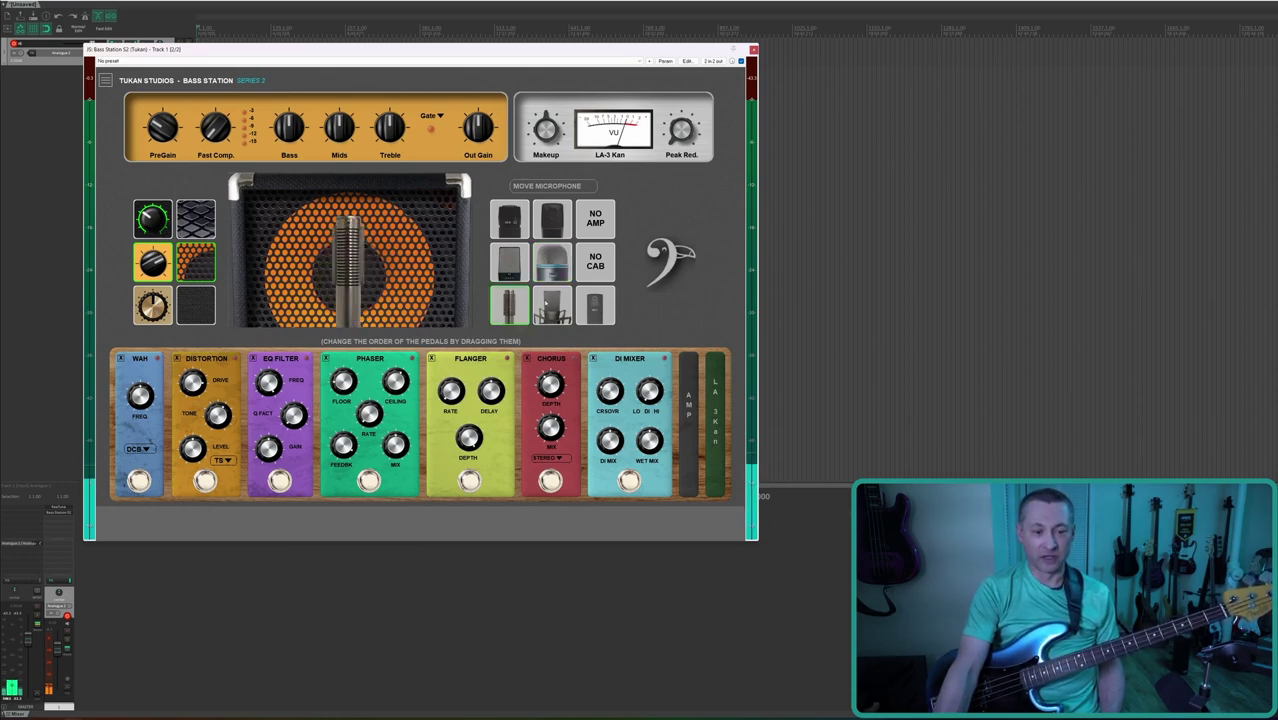
click(543, 303)
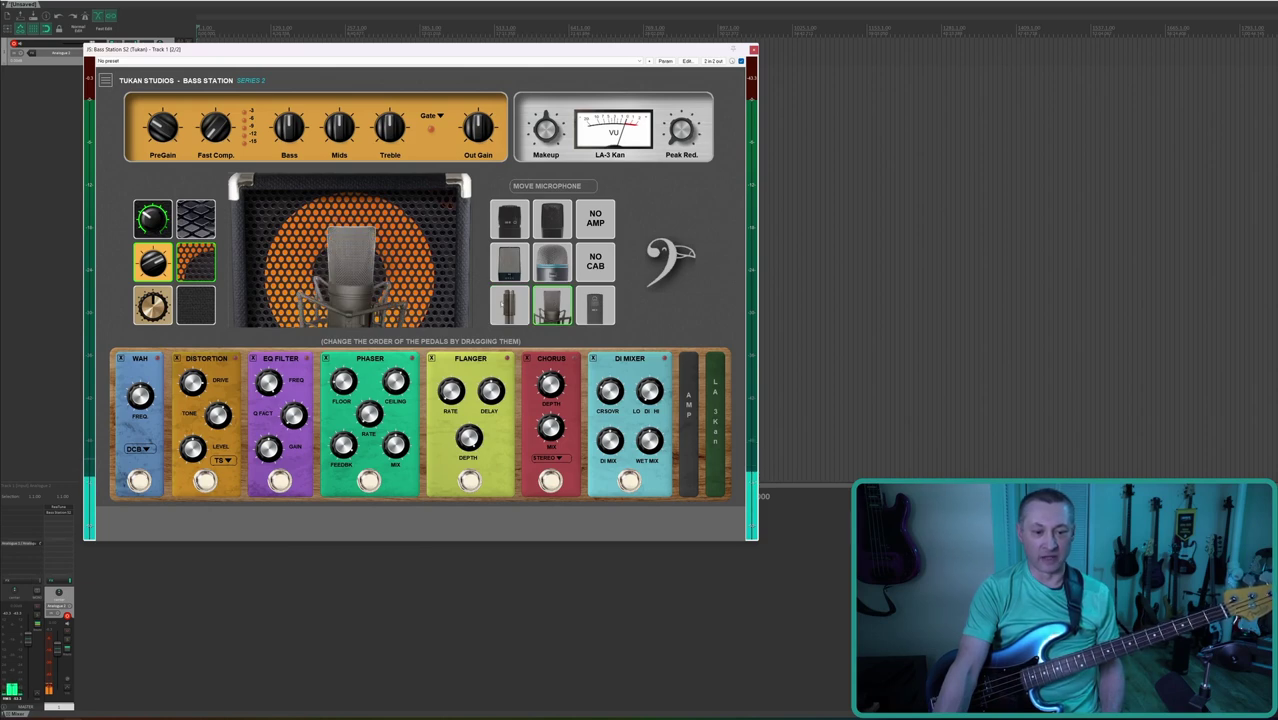
click(595, 306)
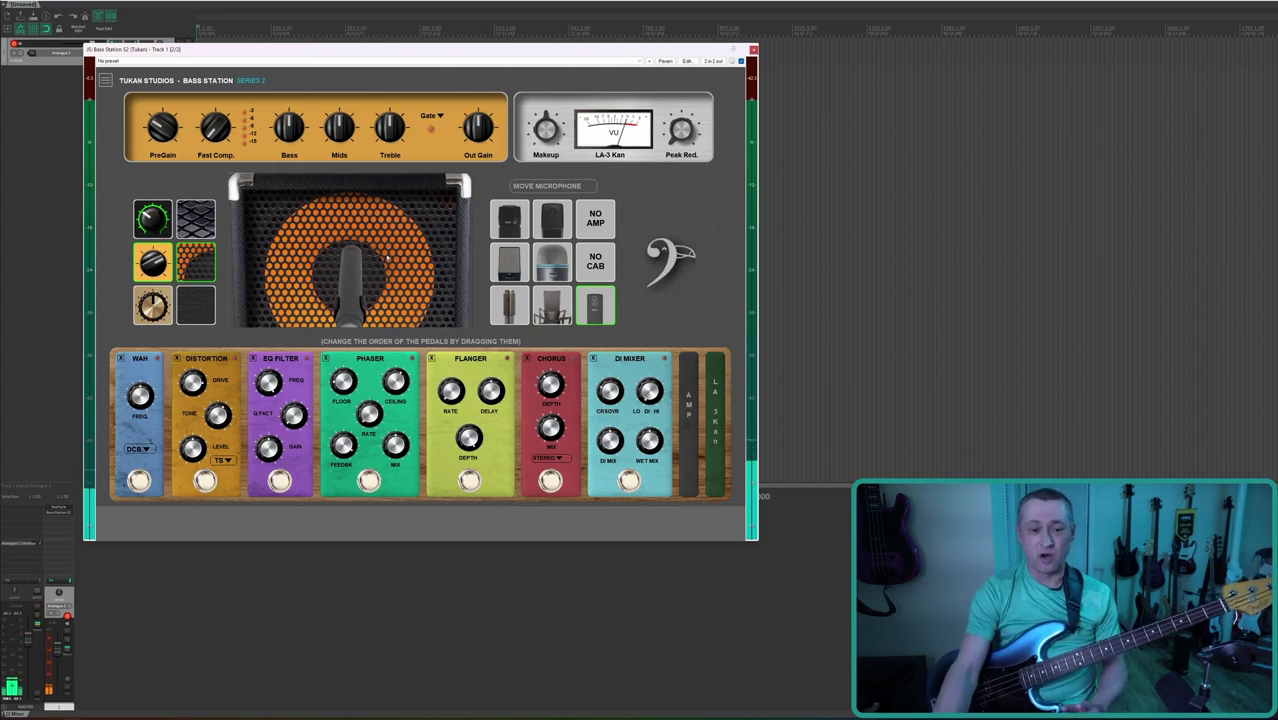
click(517, 259)
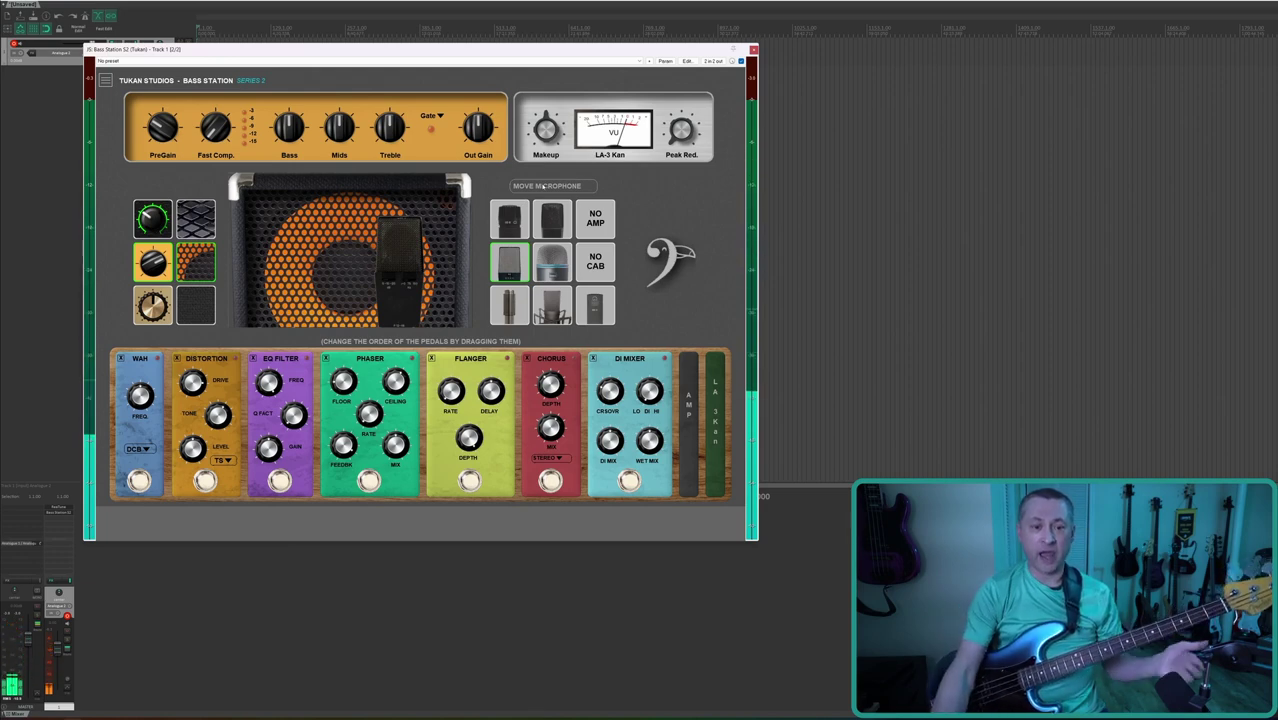
click(553, 226)
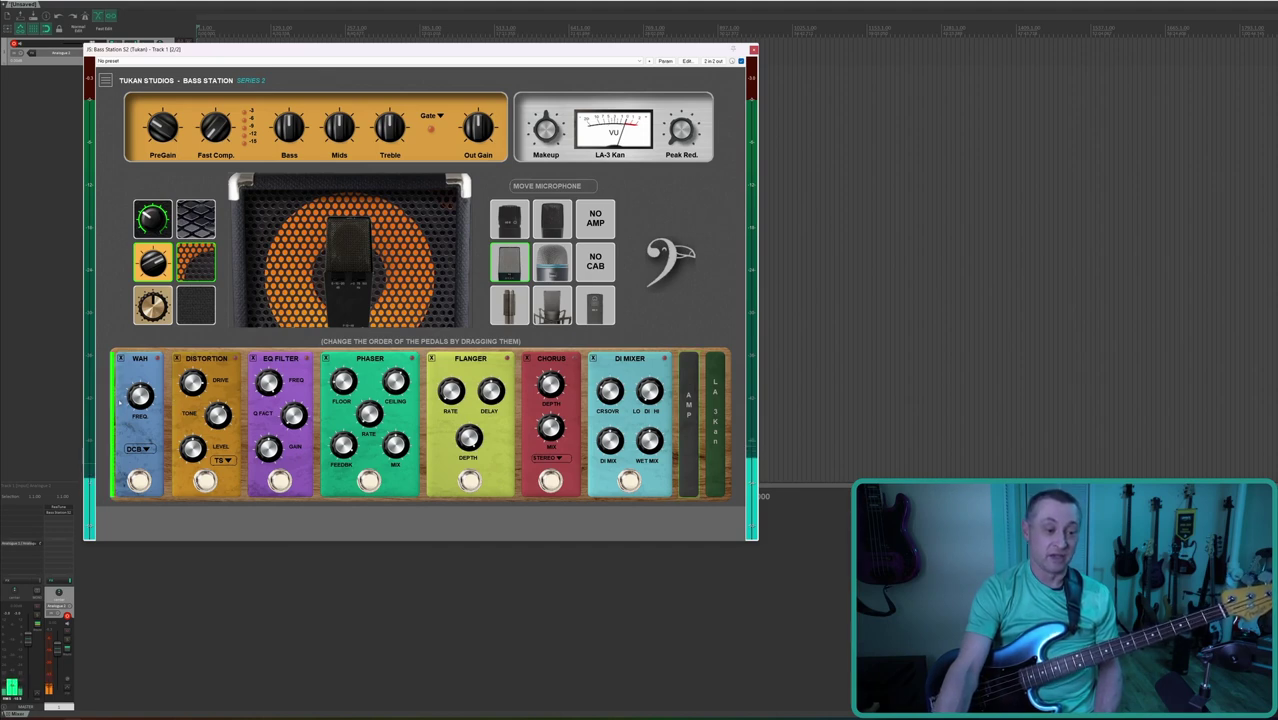
- Try moving the Wah pedal to the end of the effects chain and switch on the DI Mixer pedal
drag(140, 420, 729, 413)
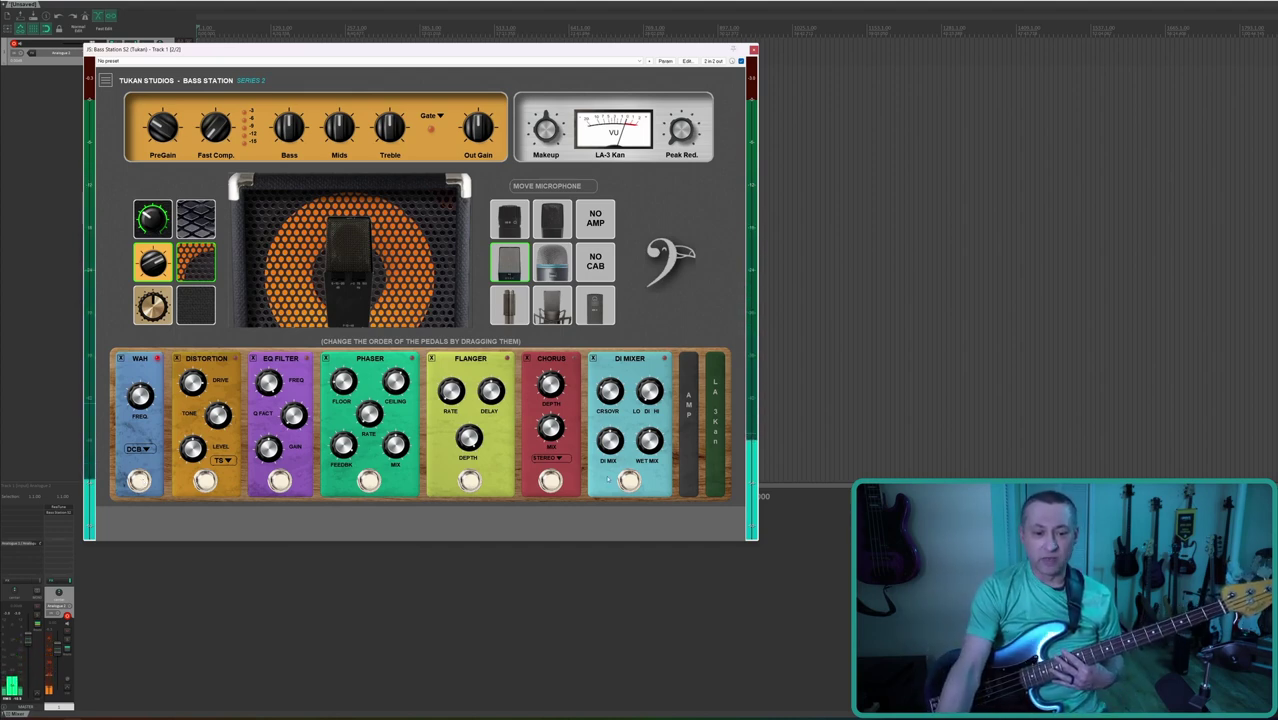
click(629, 481)
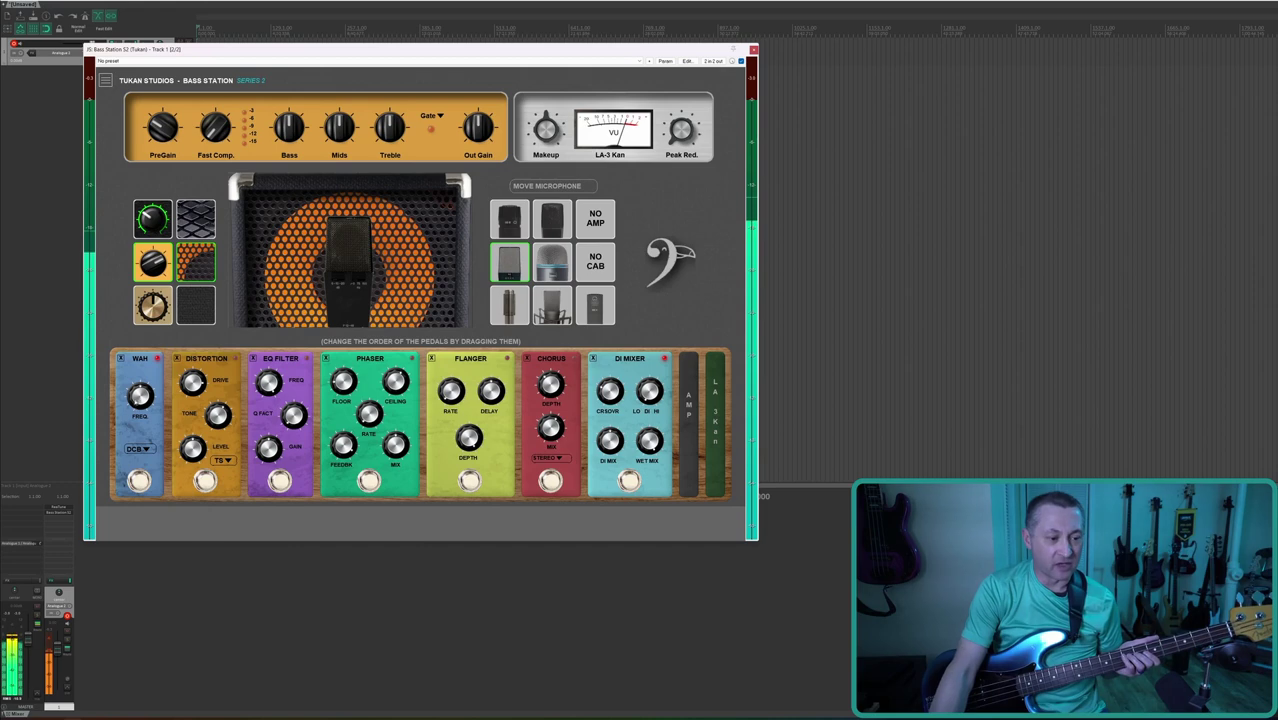
- Try the Wah pedal's Freq. knob, look at the orange amp's gate settings and switch its gate on
drag(141, 400, 142, 422)
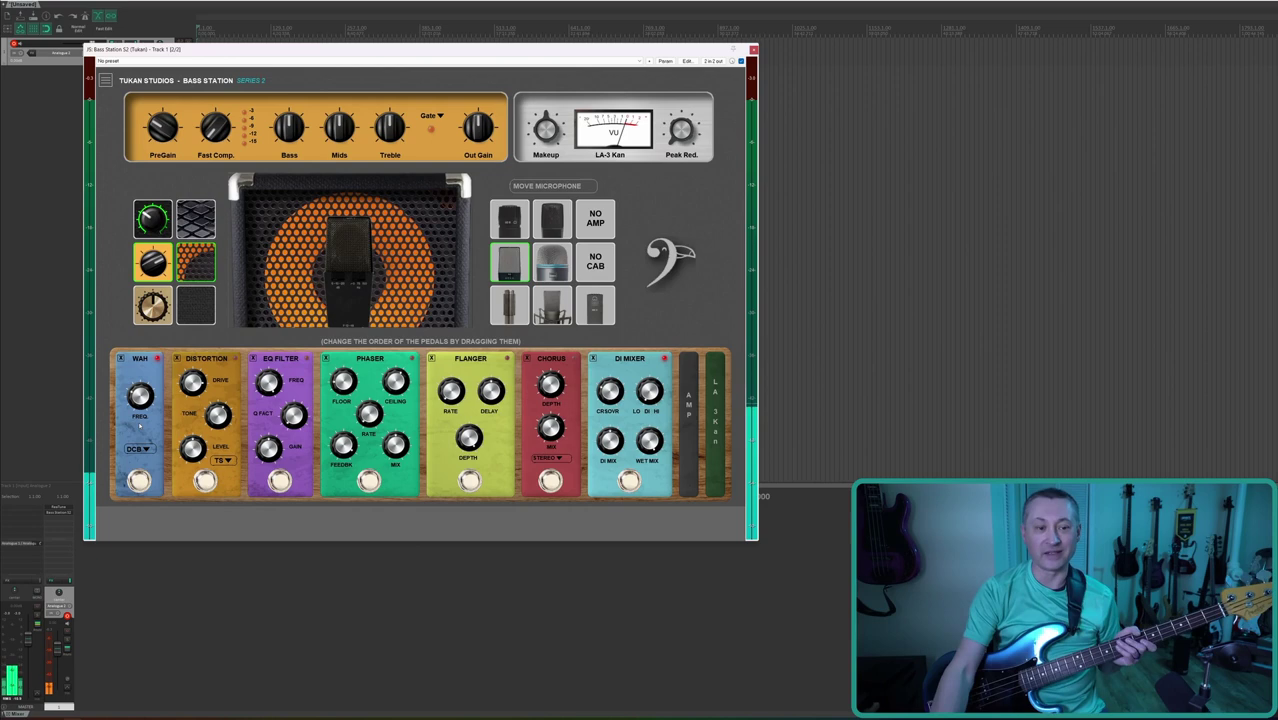
click(439, 117)
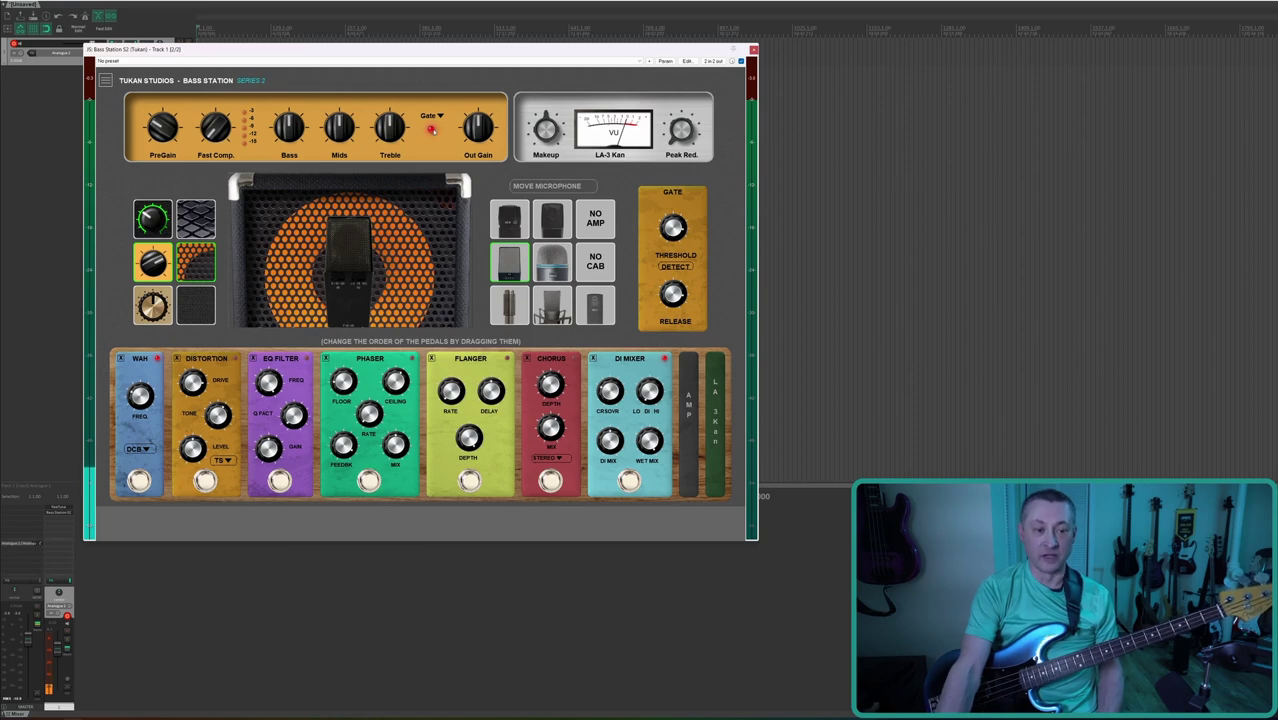
click(440, 117)
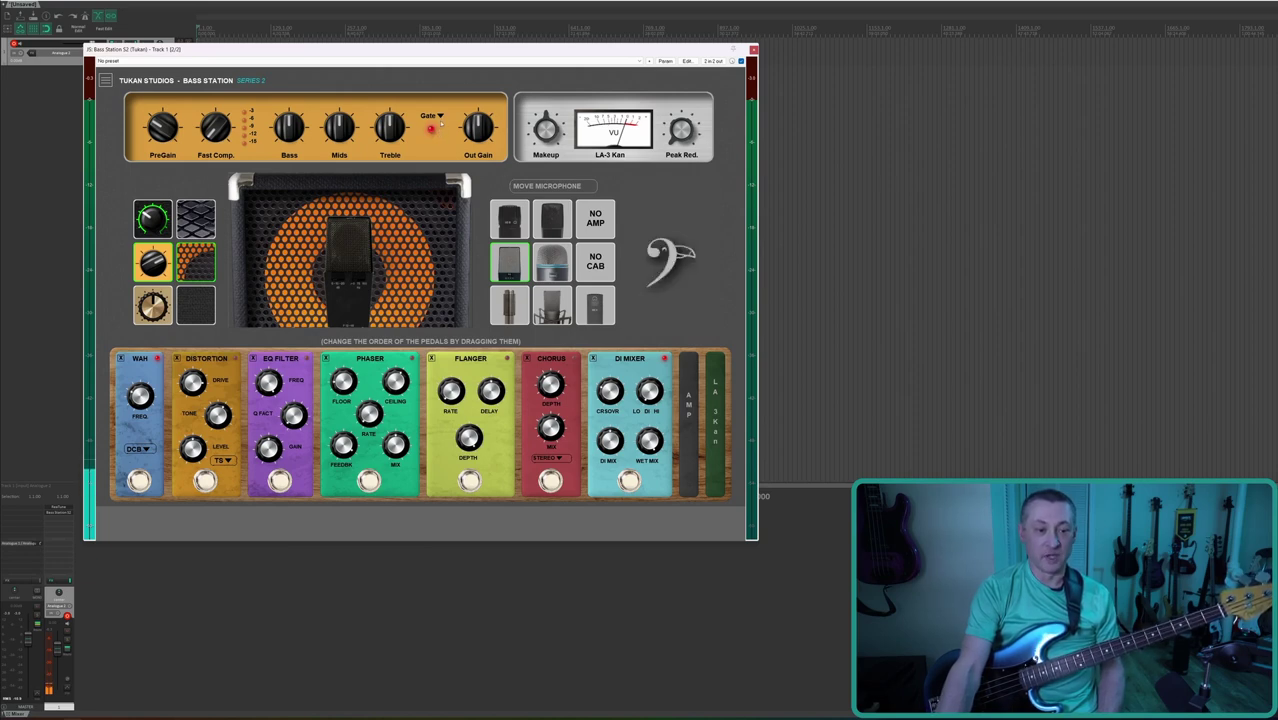
click(440, 117)
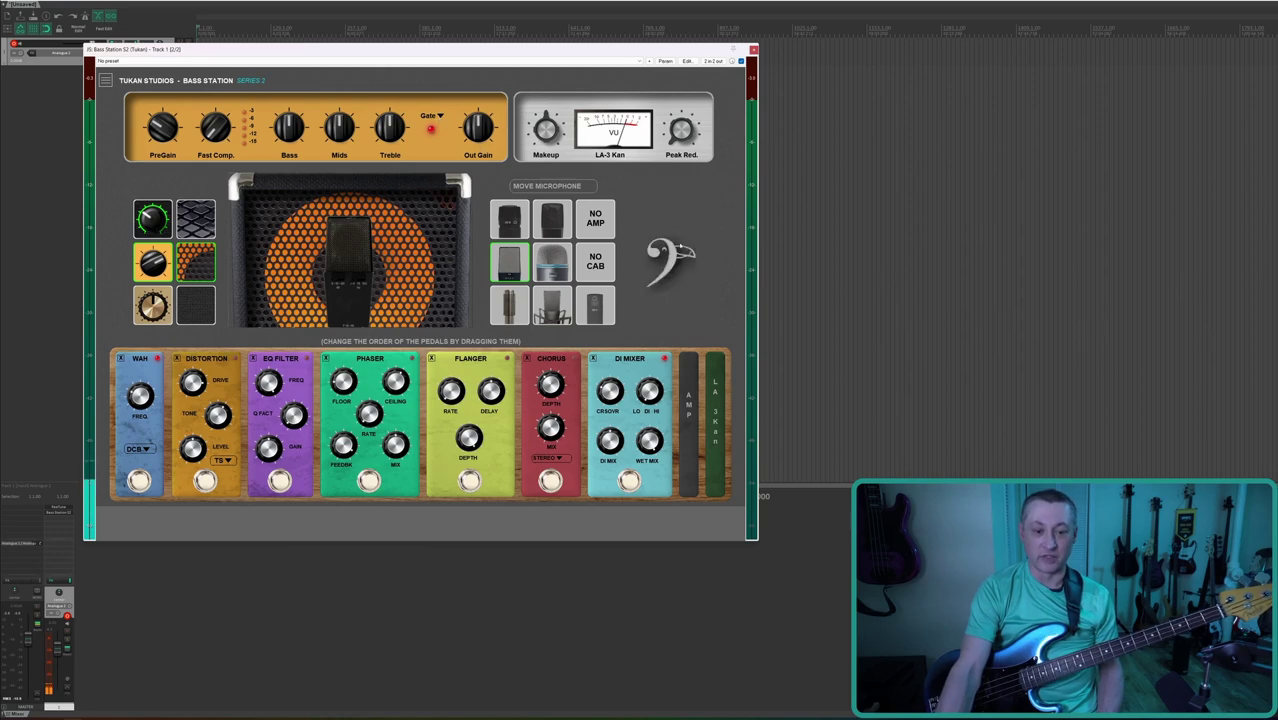
mouse_move(449, 127)
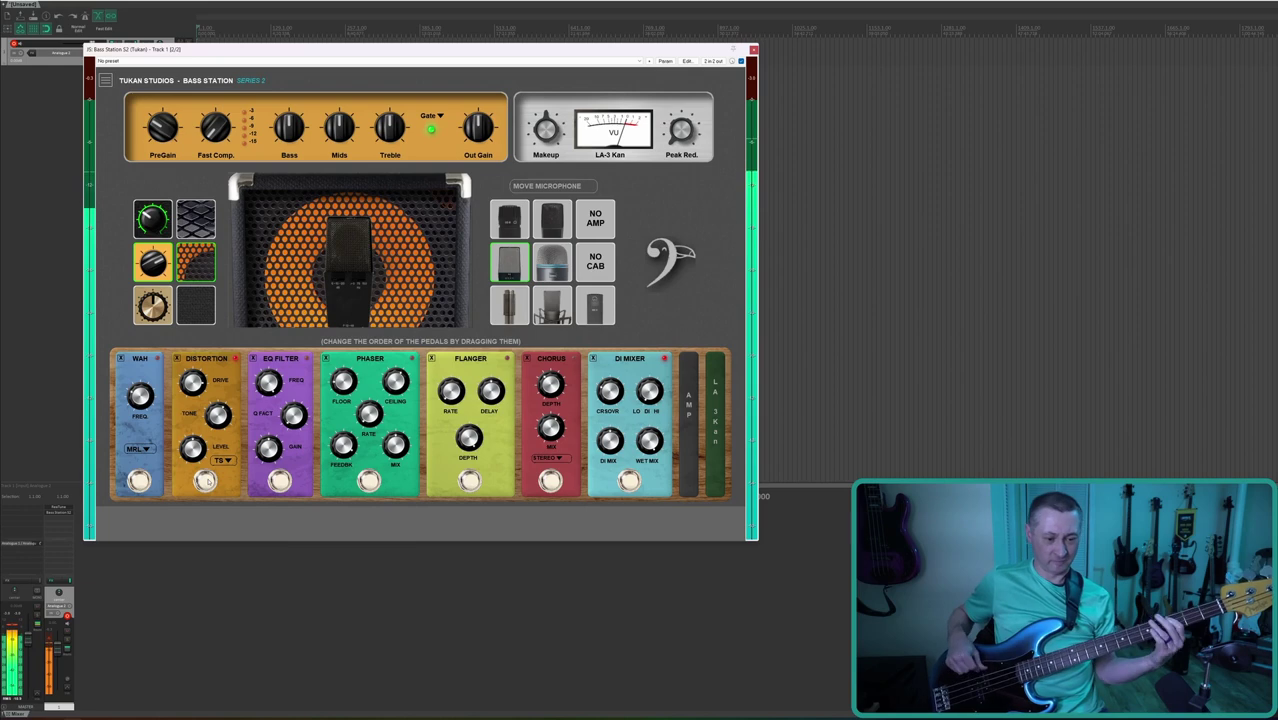
- Try the DS mode on the Distortion pedal and adjust the EQ Filter pedal's Freq and Gain knobs
click(222, 460)
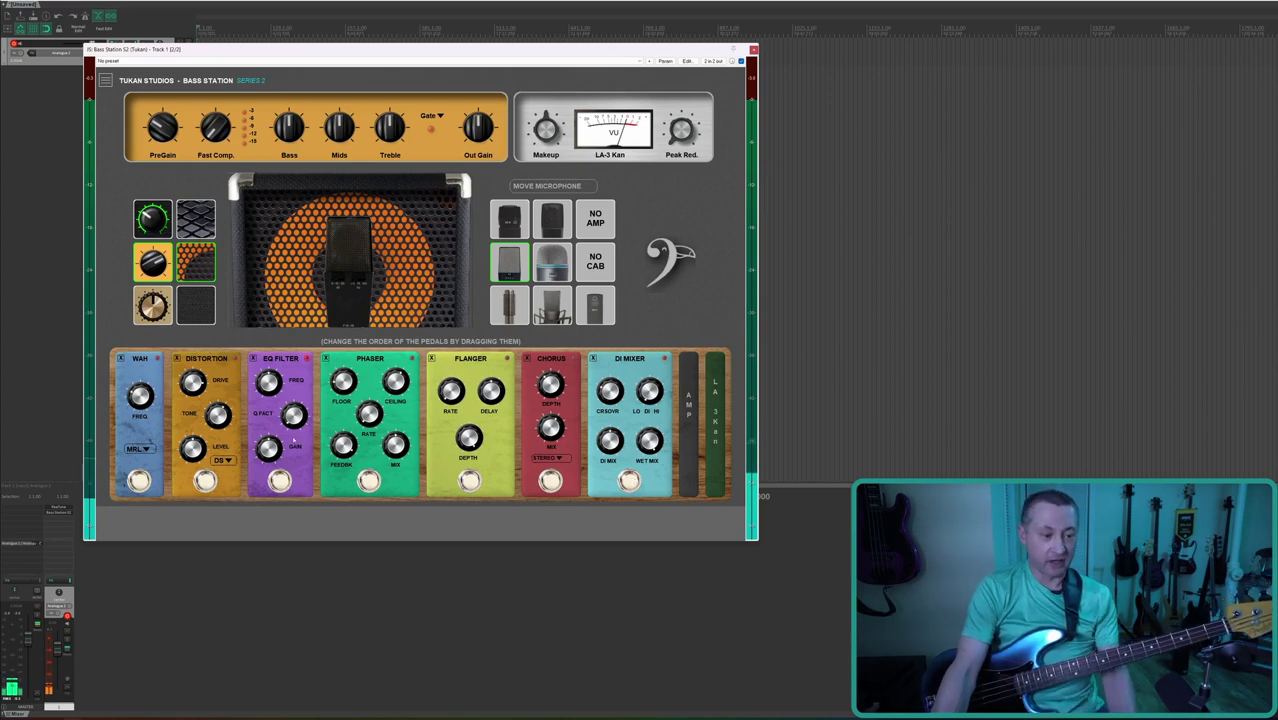
drag(270, 384, 271, 383)
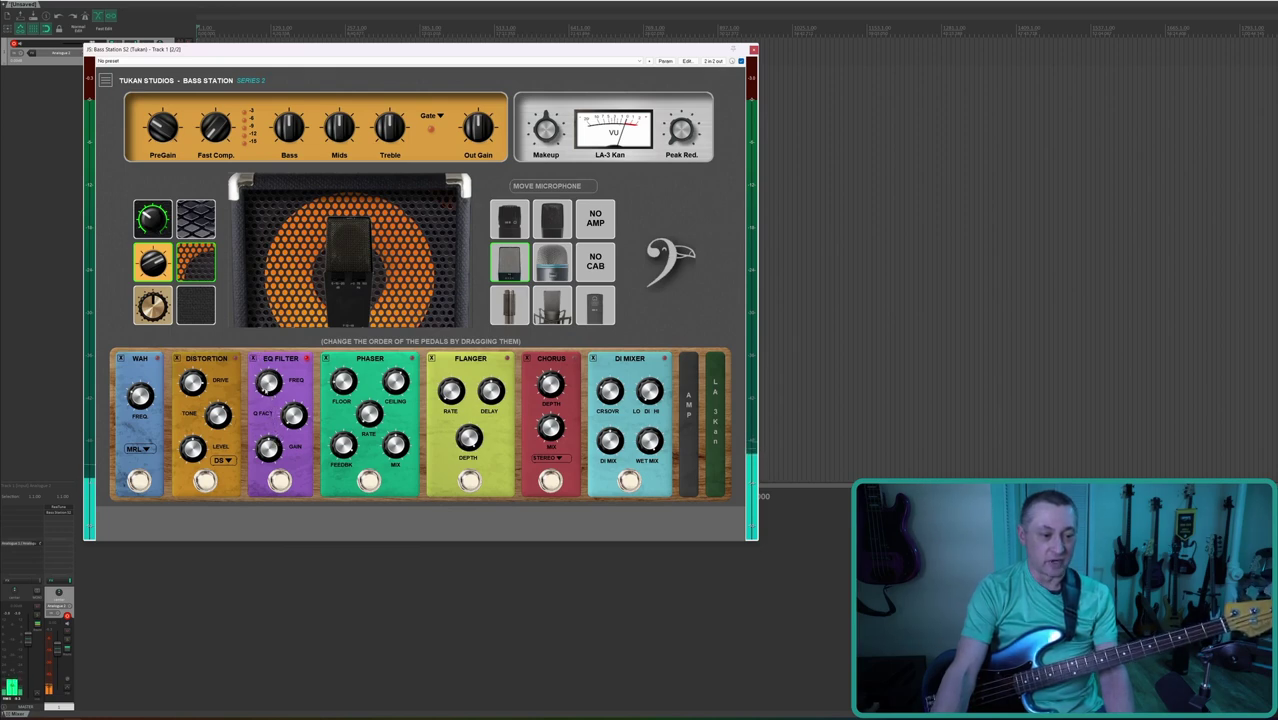
drag(268, 383, 294, 358)
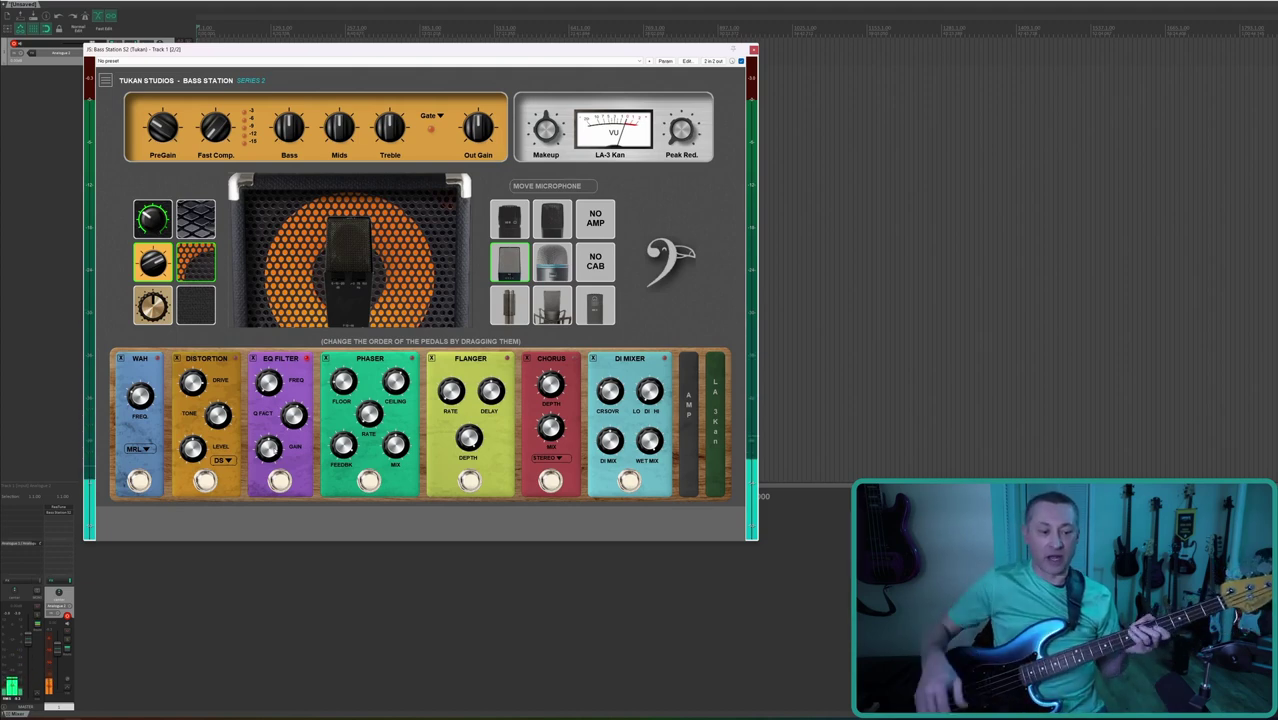
mouse_move(268, 449)
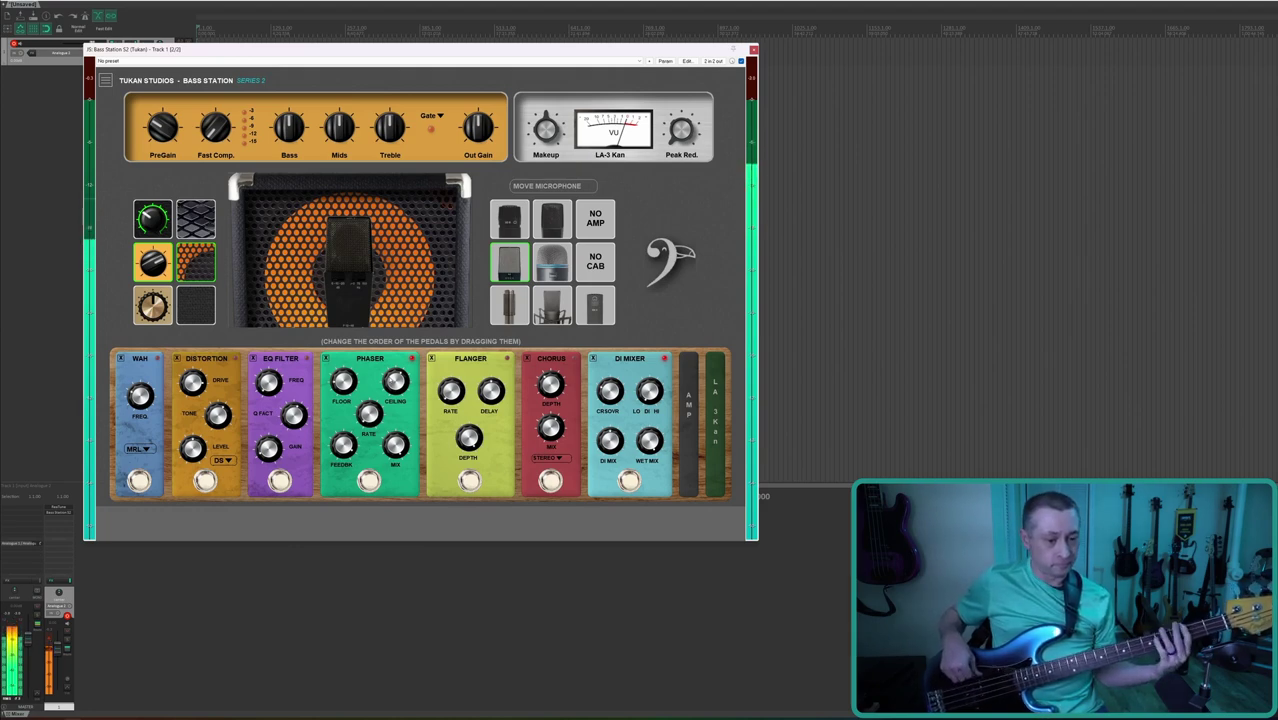
- Audition the Phaser and Flanger pedals, trying the Phaser's Floor knob and the Flanger's Rate knob
mouse_move(352, 381)
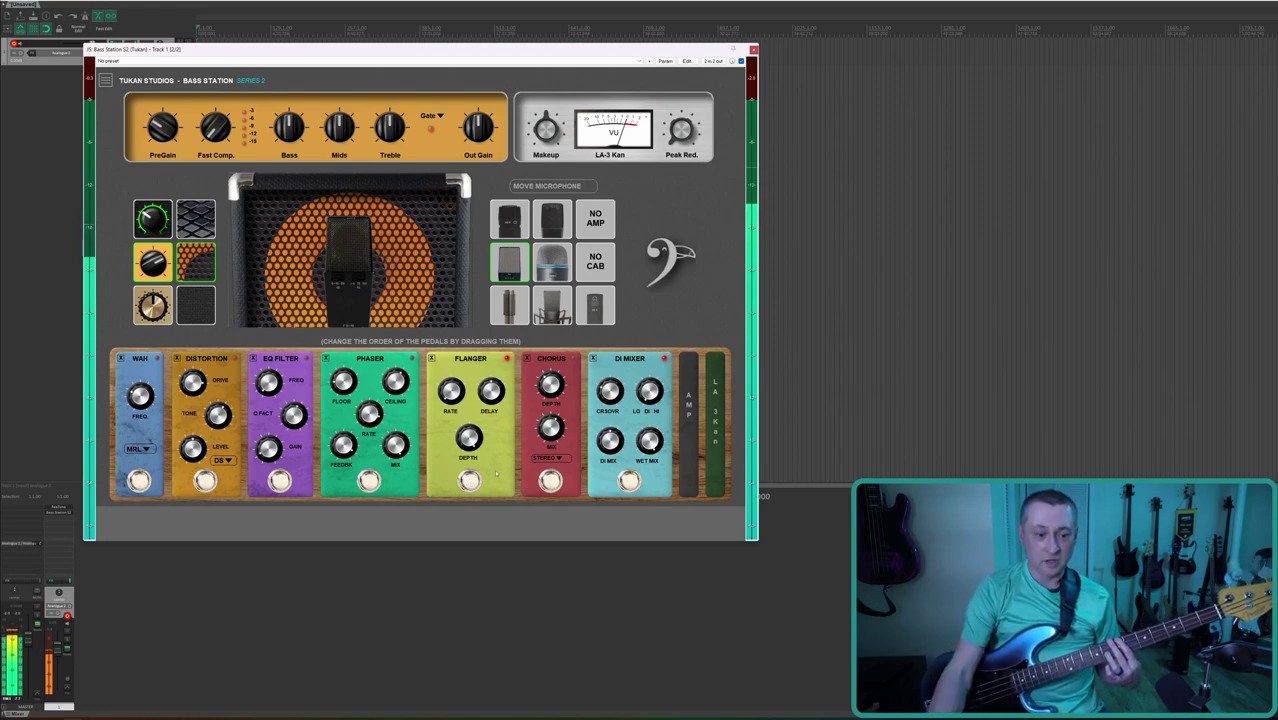
mouse_move(451, 392)
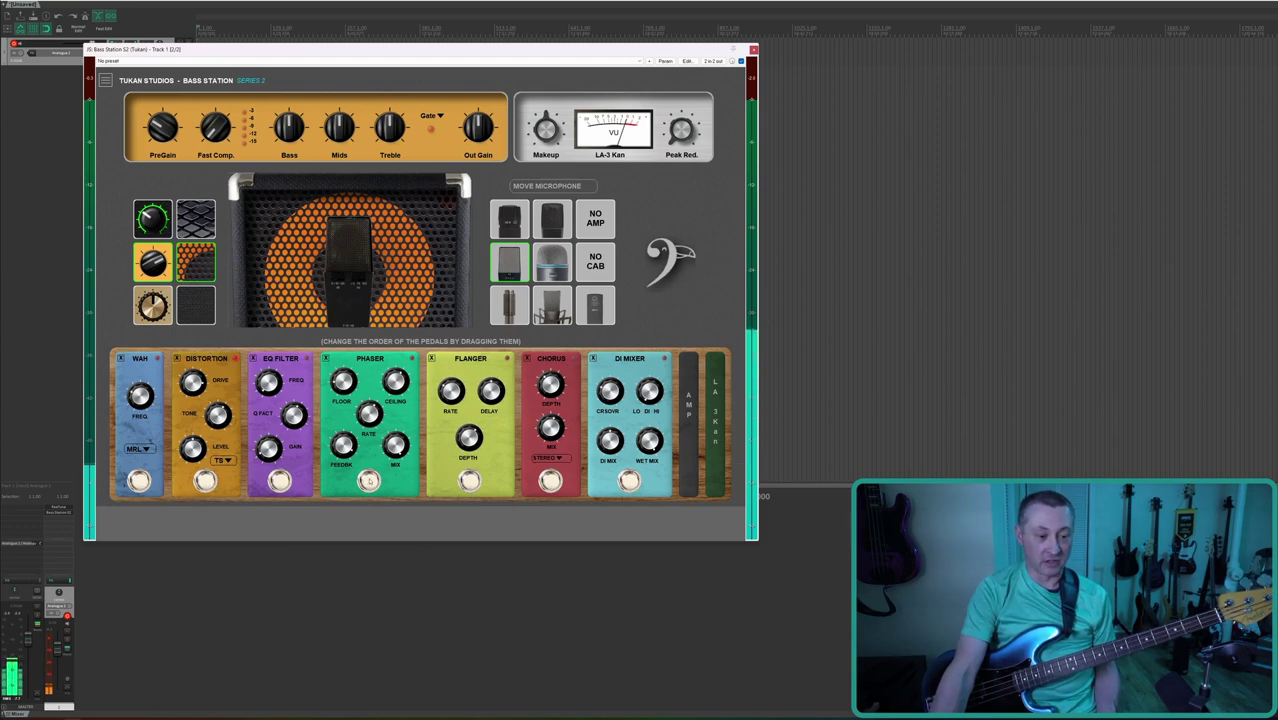
- Show the Phaser pedal's extra settings and move the pedal ahead of Distortion in the effects chain
mouse_move(343, 382)
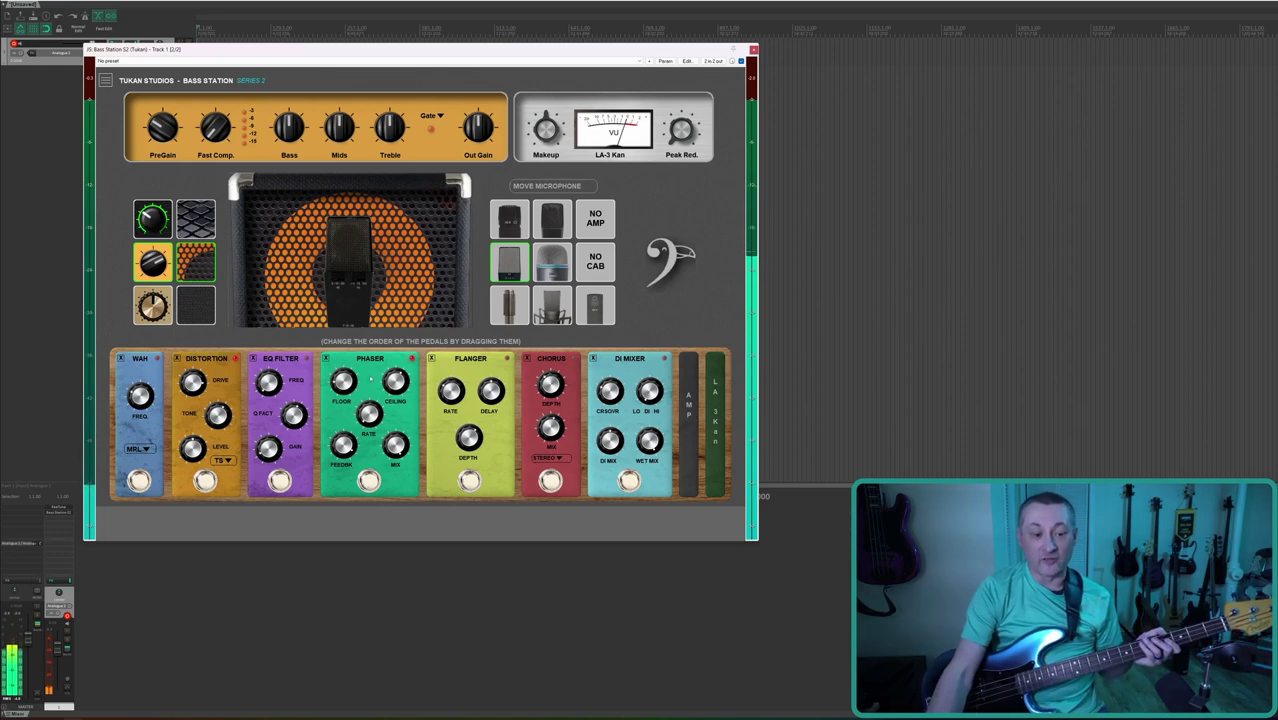
click(377, 368)
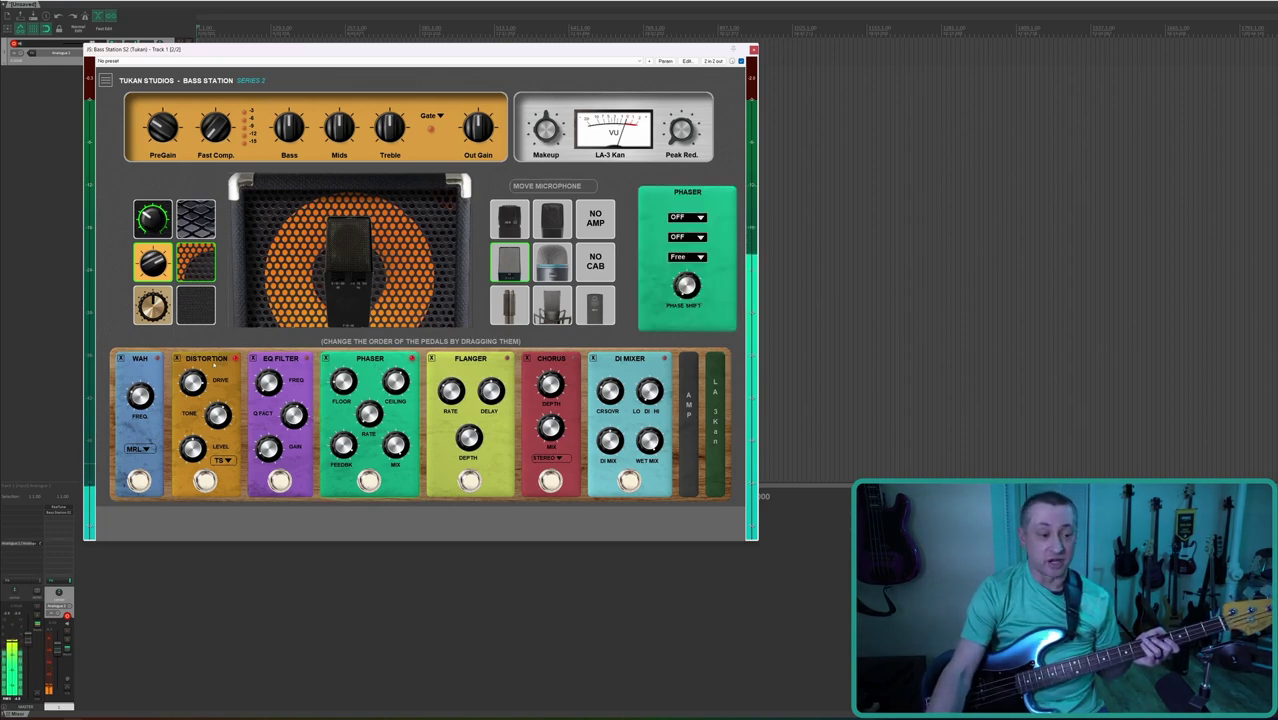
drag(168, 362, 168, 366)
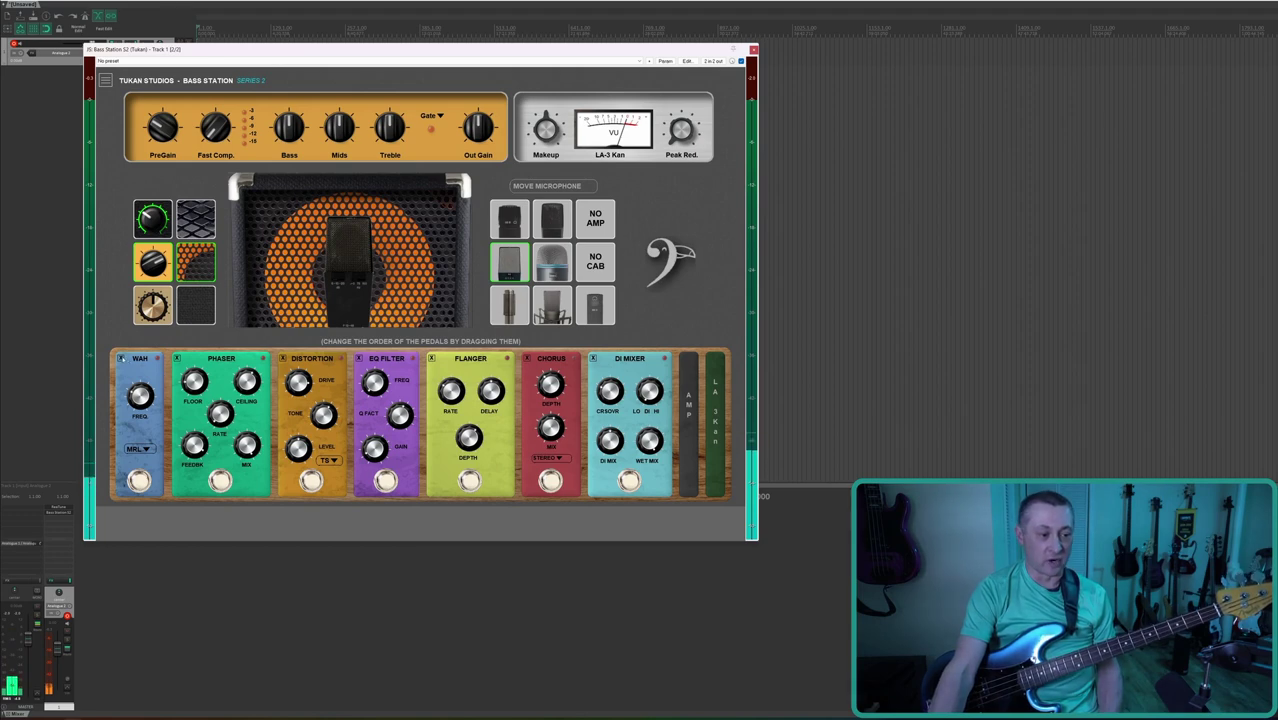
- Remove the Wah, EQ Filter and Flanger pedals from the pedalboard
click(121, 358)
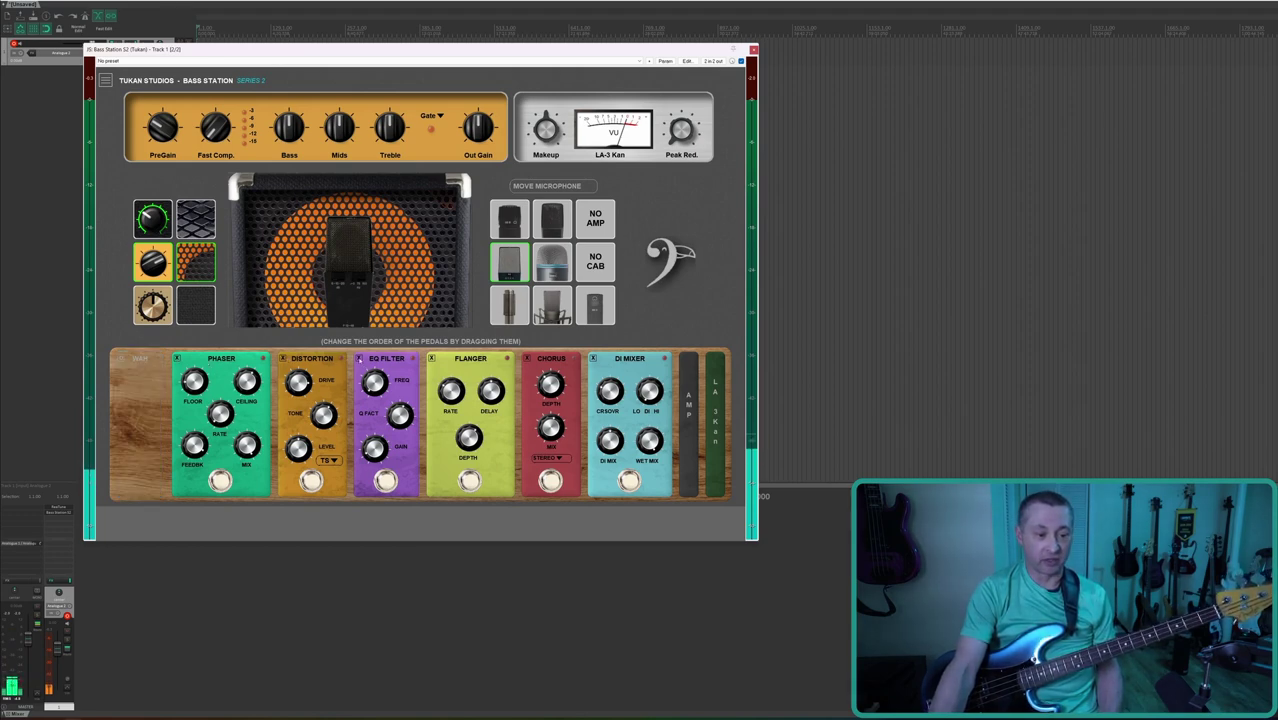
click(359, 358)
click(431, 358)
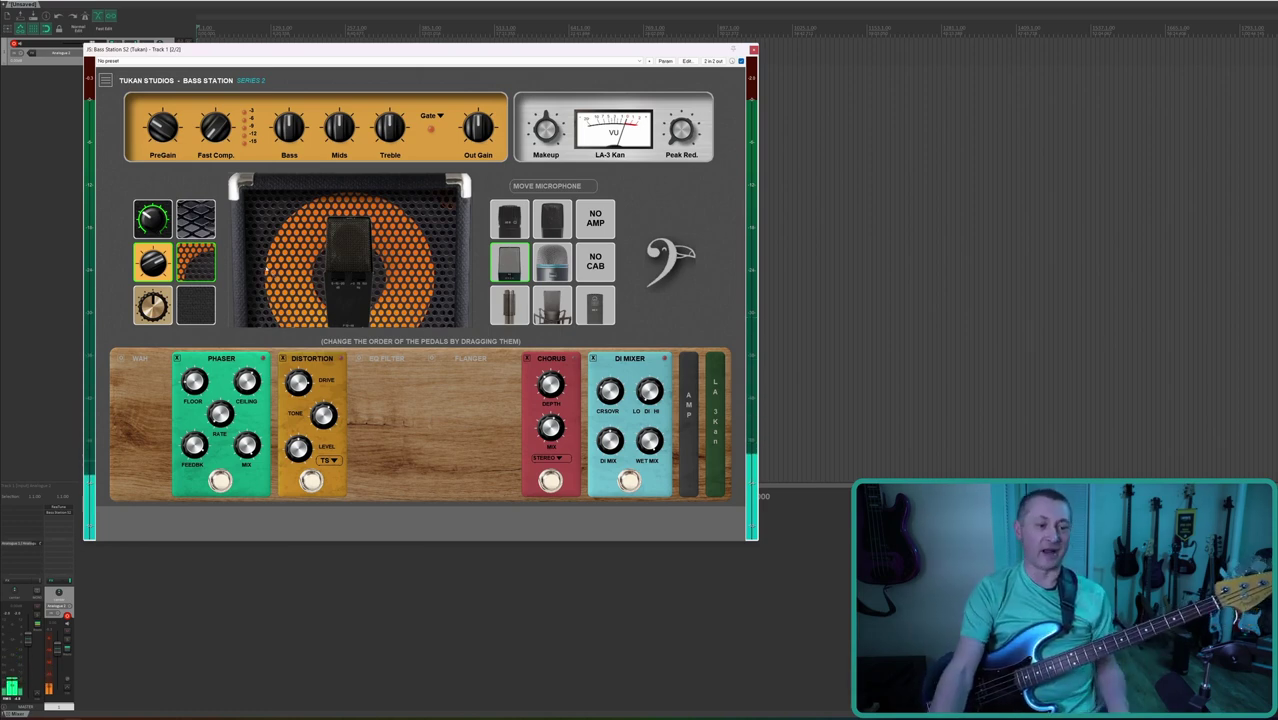
- Switch to the black amp with green-ringed knobs and the cabinet with the dark diamond-mesh grille
click(155, 226)
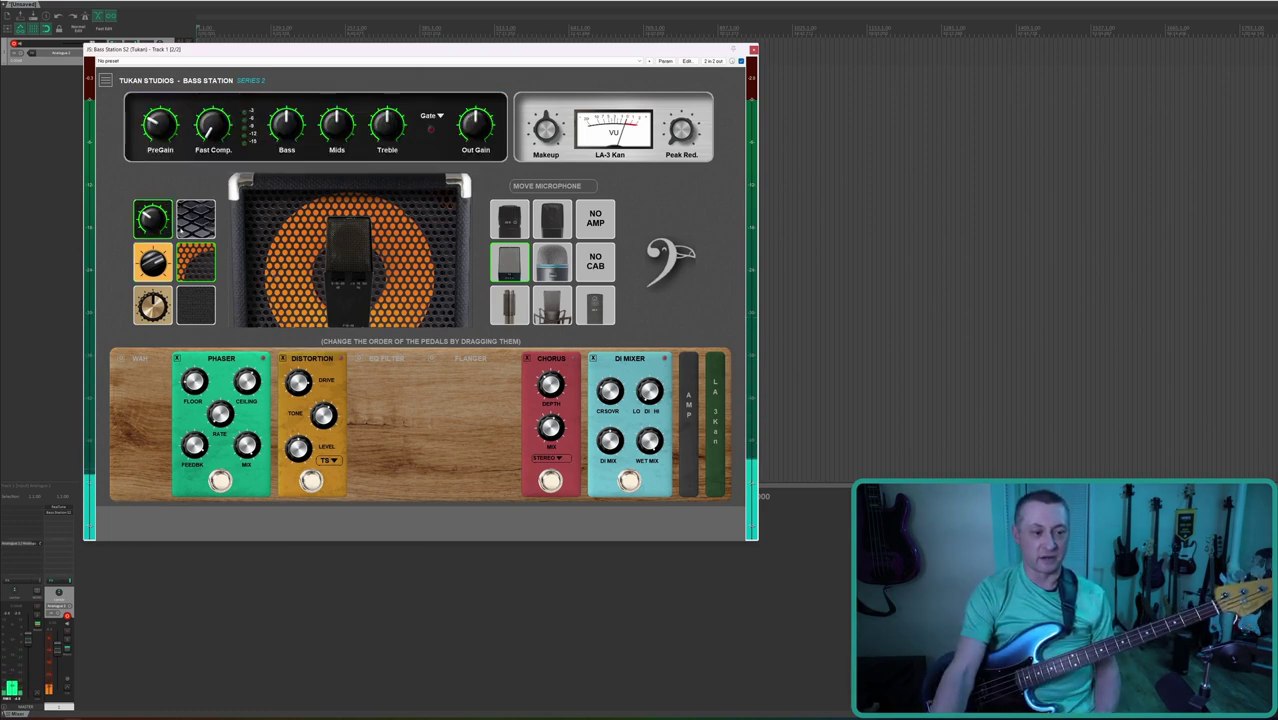
click(158, 258)
click(158, 230)
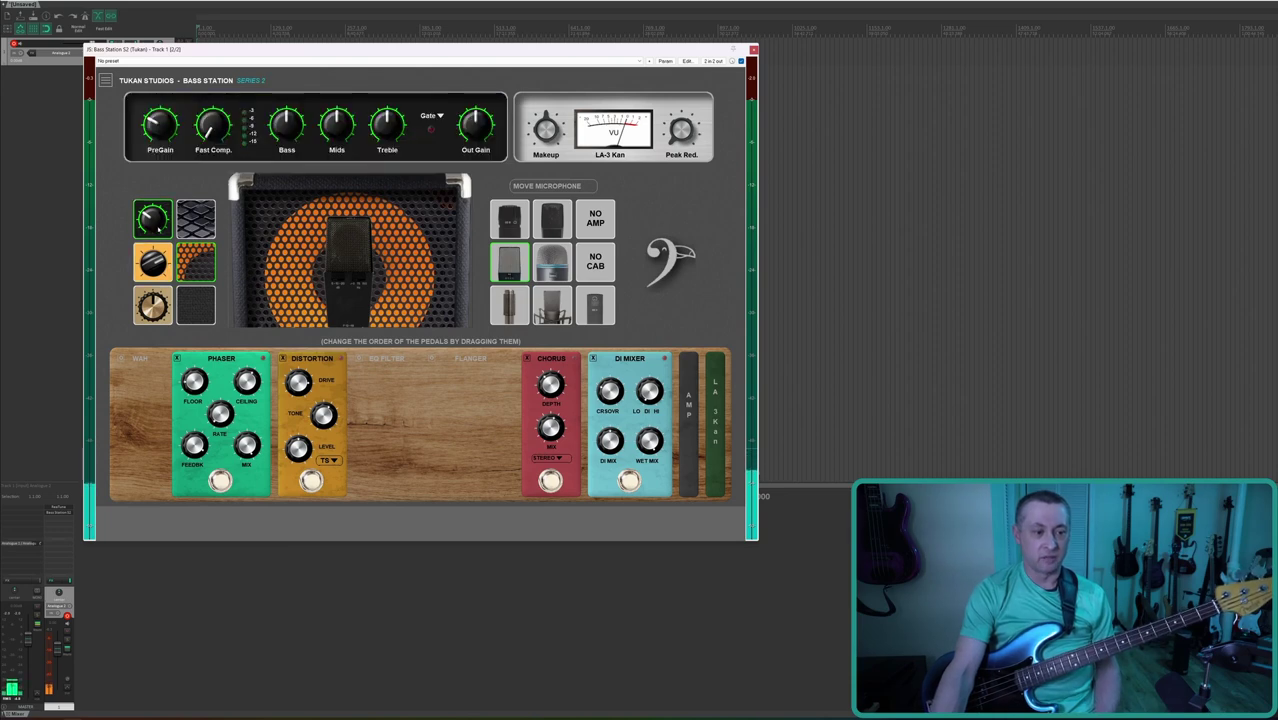
click(196, 220)
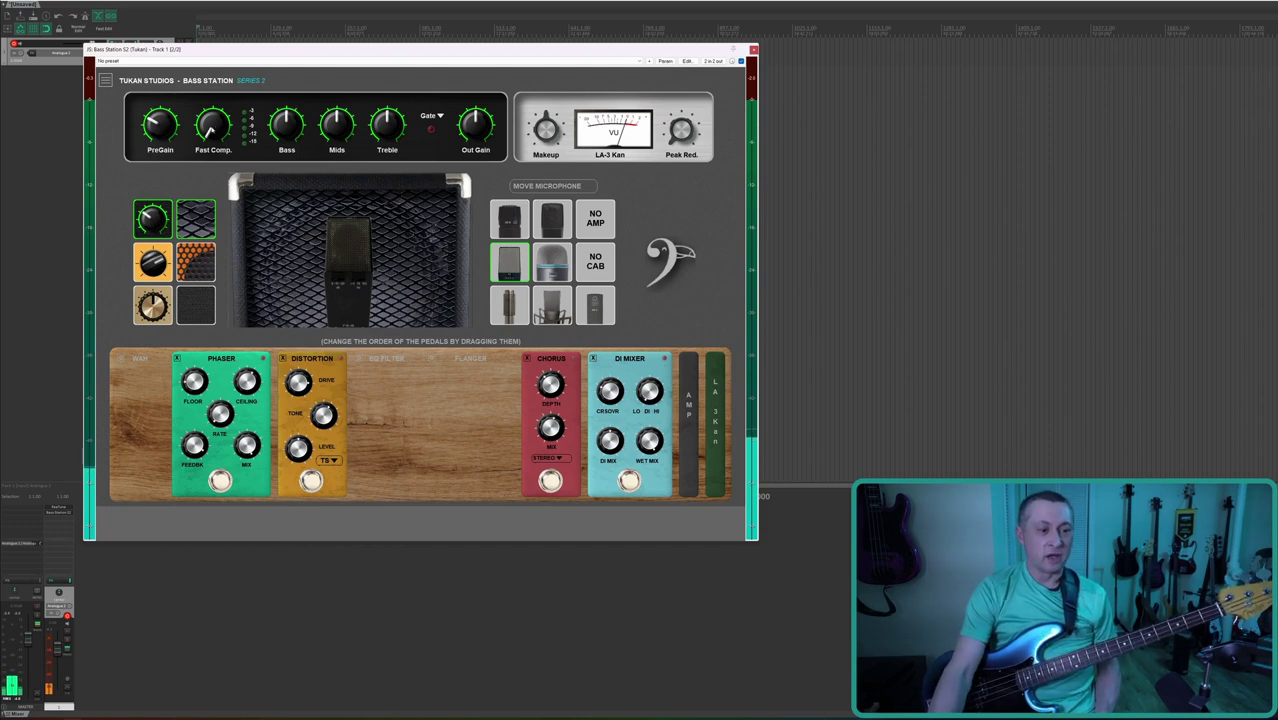
- Raise Fast Comp. on the black amp, lower Bass and Mids slightly, and raise Treble and Out Gain
drag(212, 124, 212, 112)
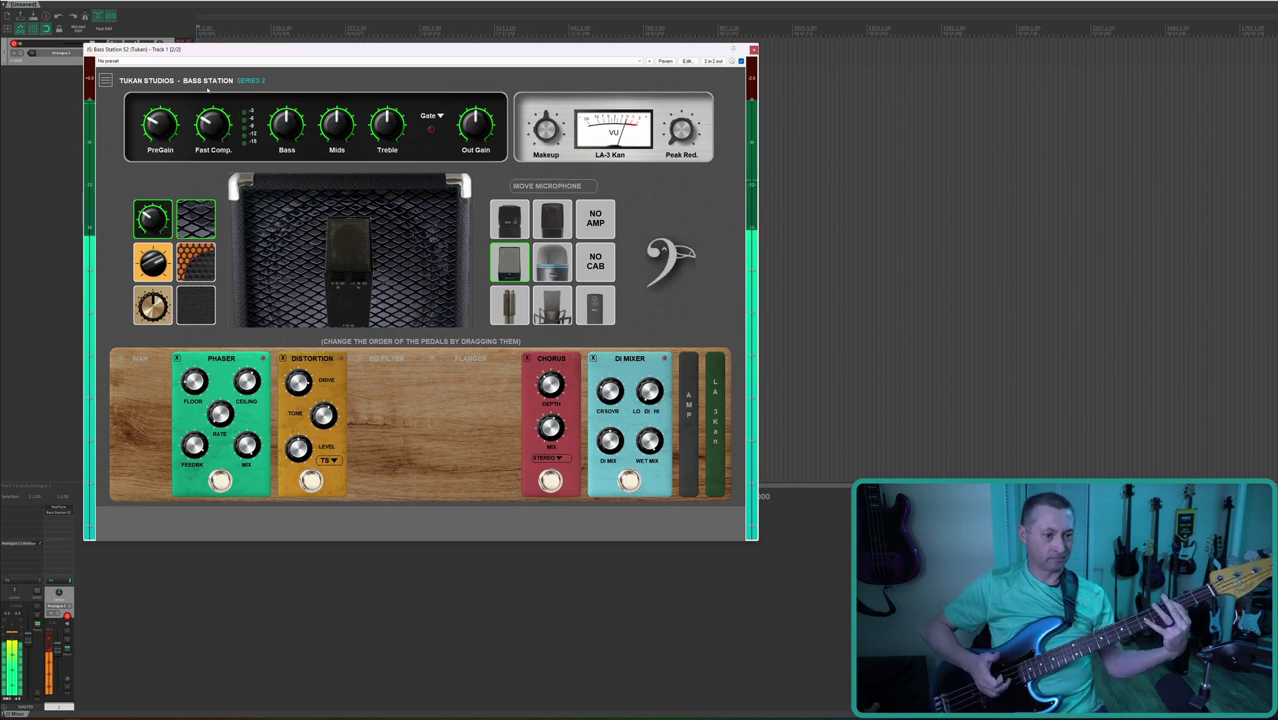
mouse_move(209, 118)
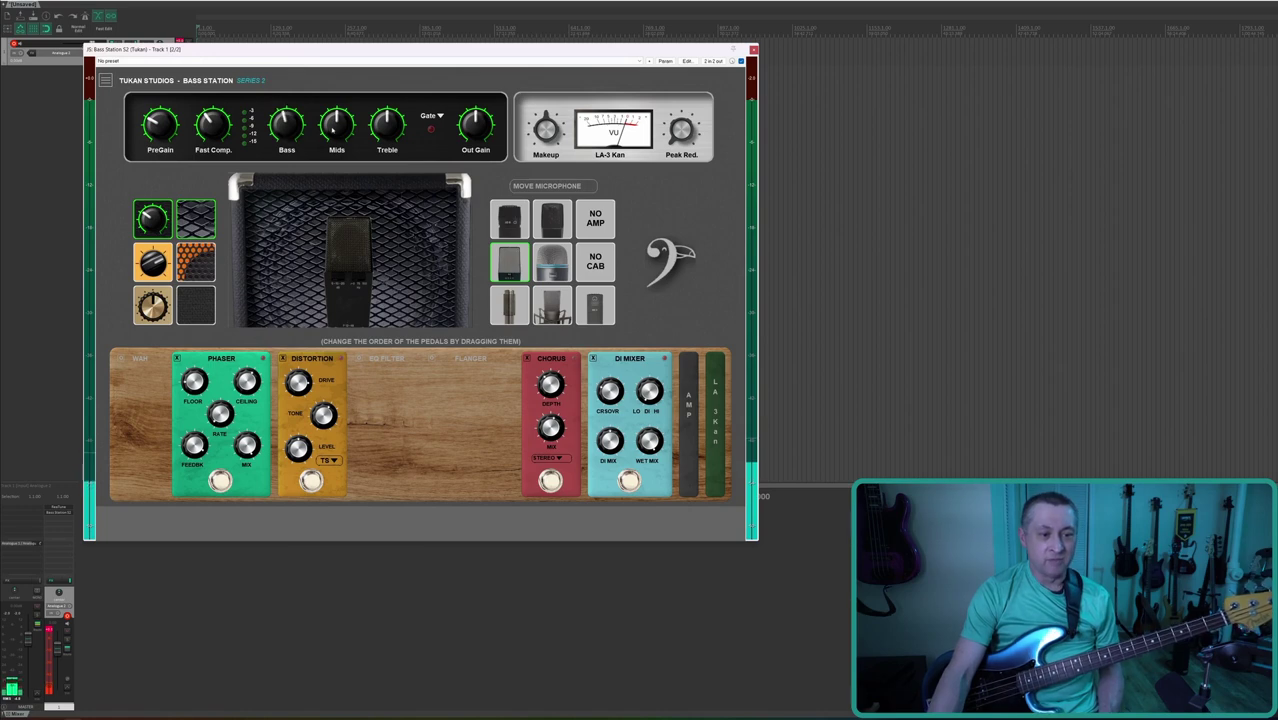
mouse_move(386, 118)
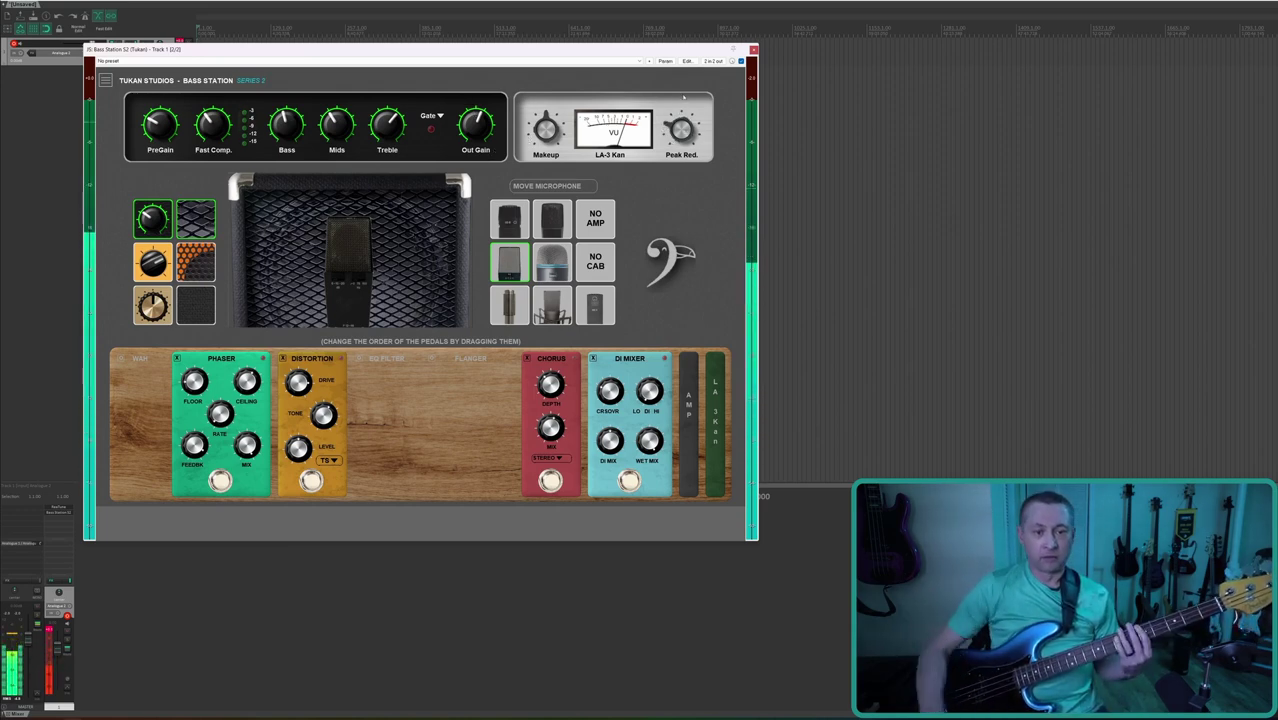
- Adjust the Peak Red. and Makeup knobs of the LA-3 Kan compressor while playing
mouse_move(681, 113)
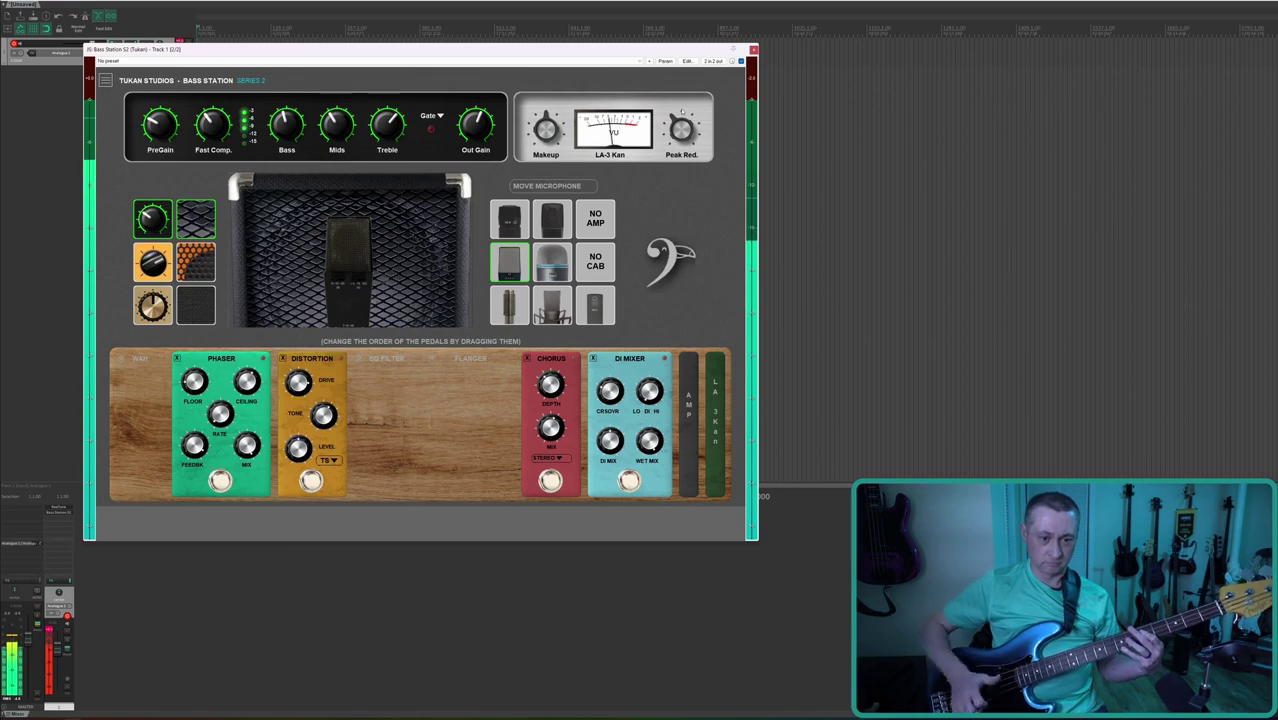
mouse_move(546, 126)
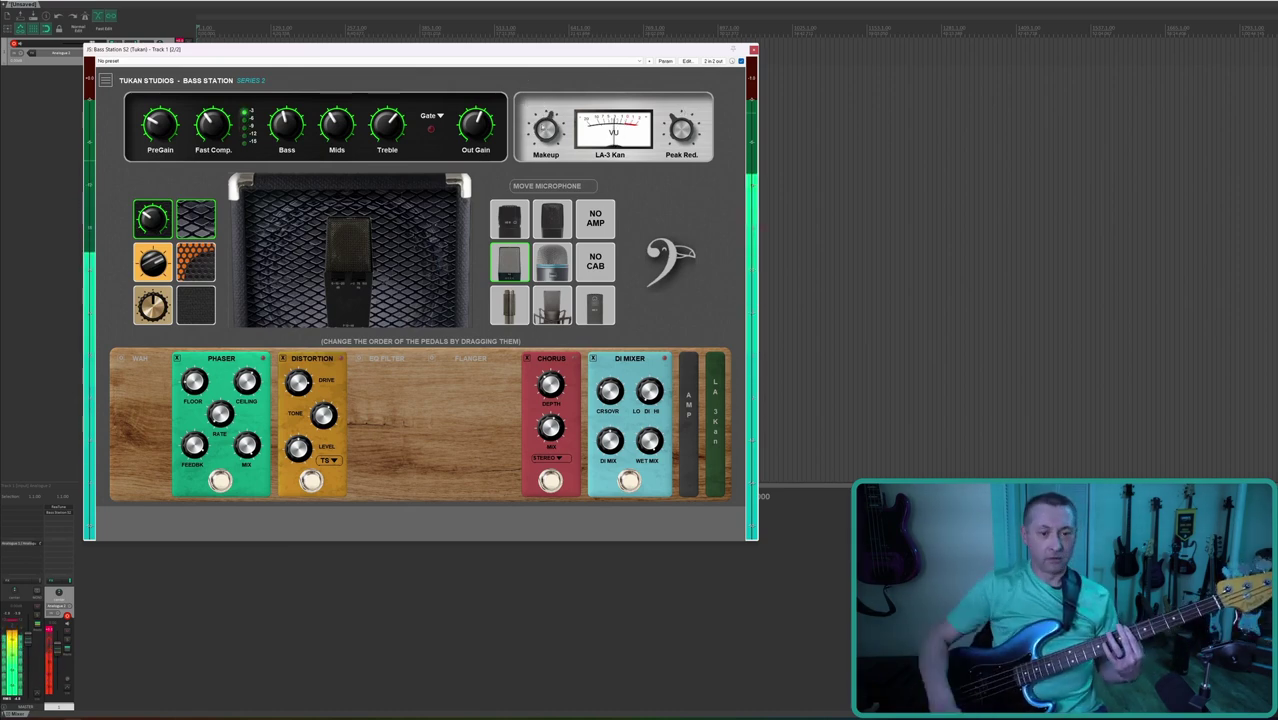
drag(546, 127, 546, 133)
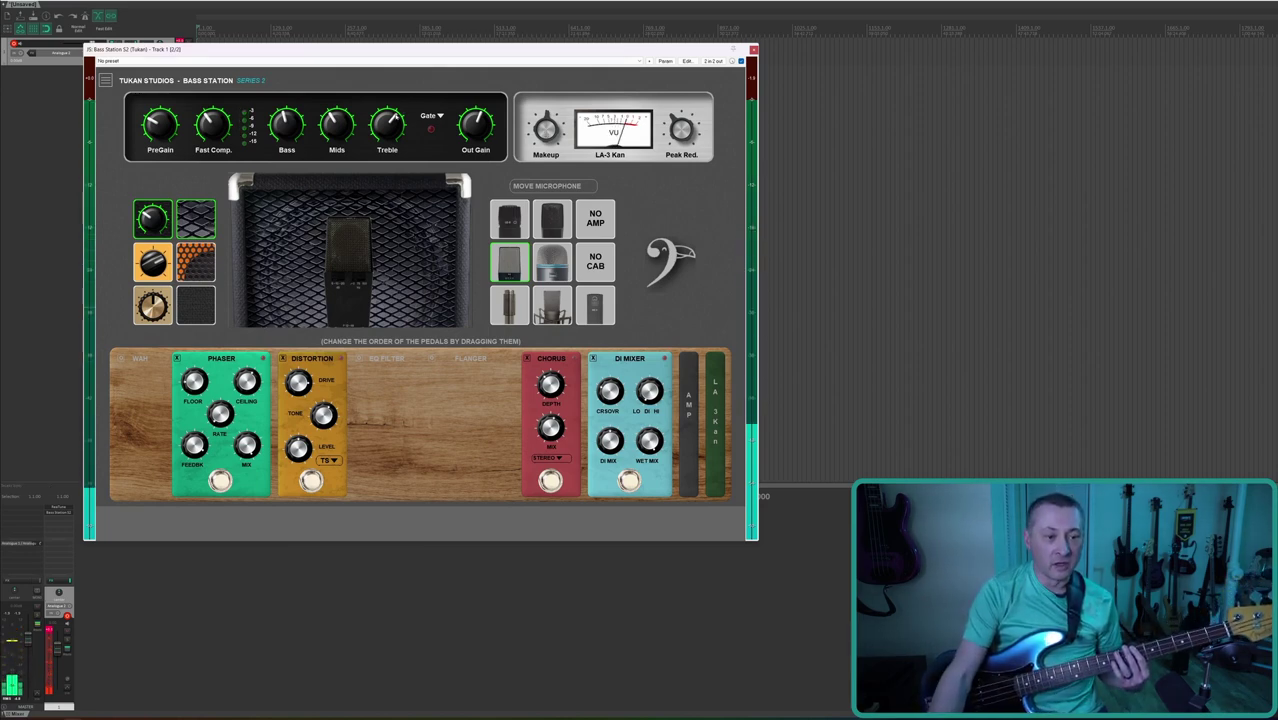
- Raise the black amp's Mids knob in small stages to slightly above its centre position
mouse_move(338, 118)
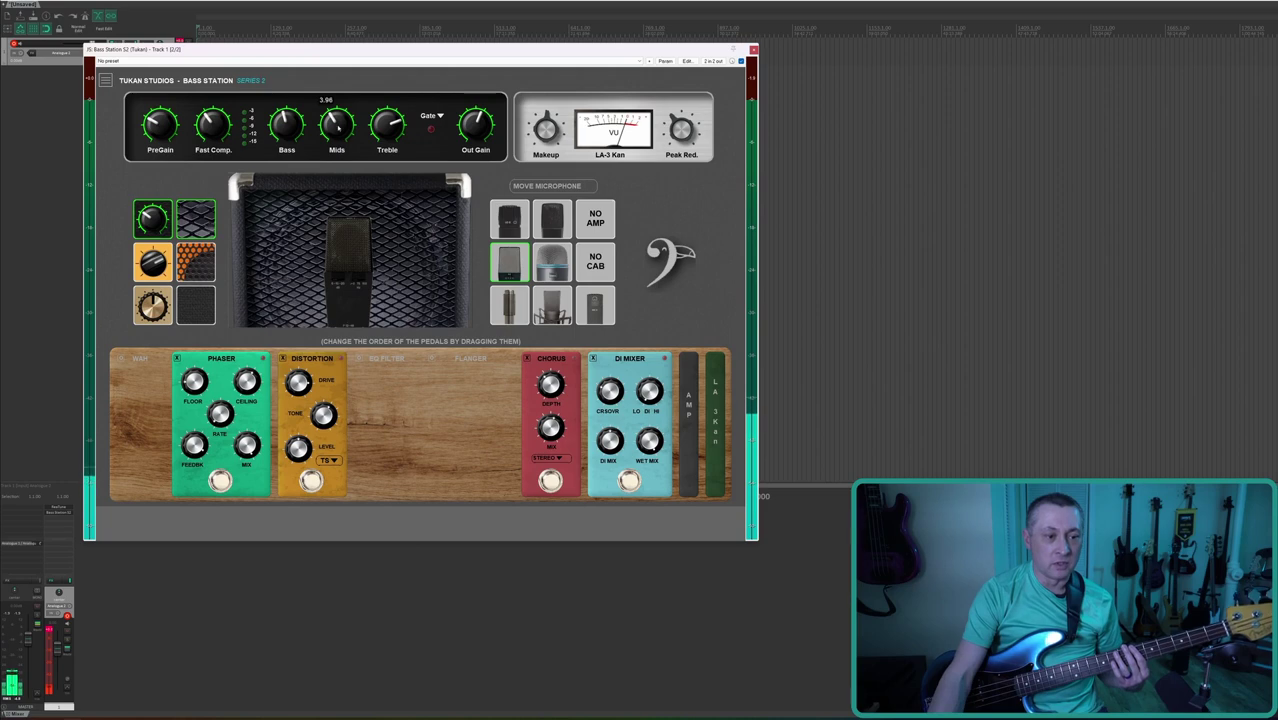
drag(336, 122, 336, 116)
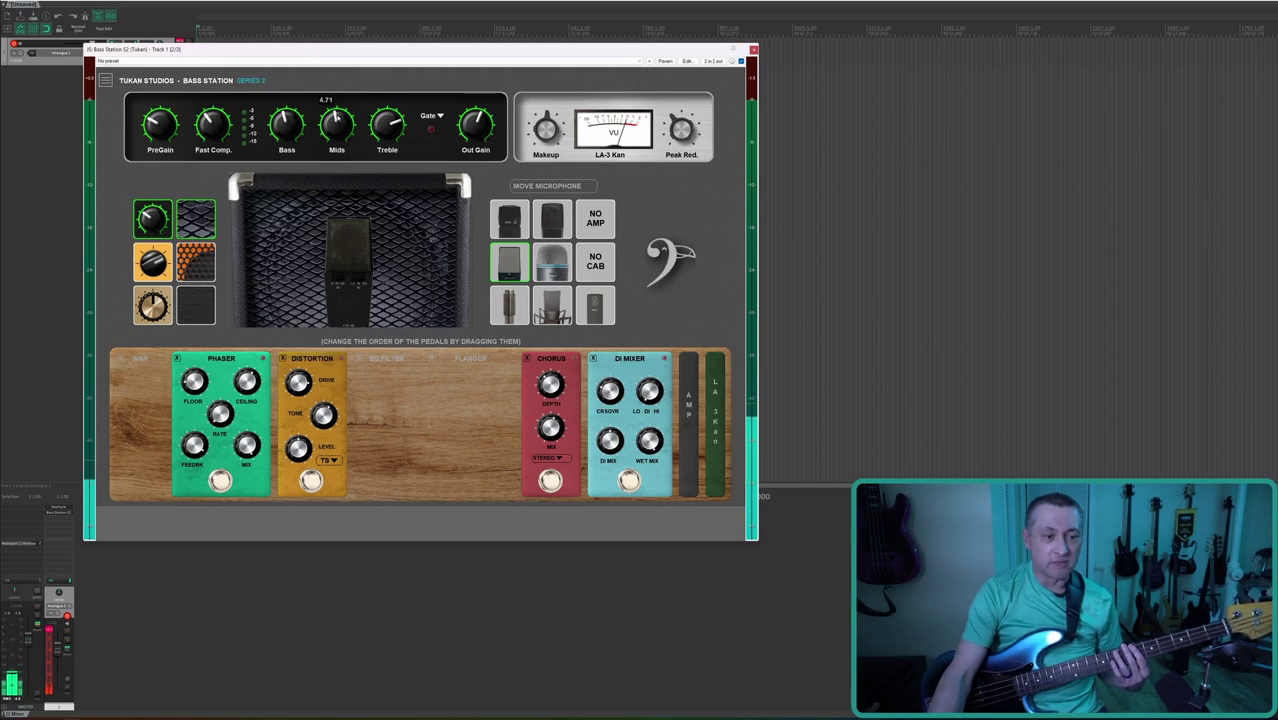
drag(336, 120, 336, 108)
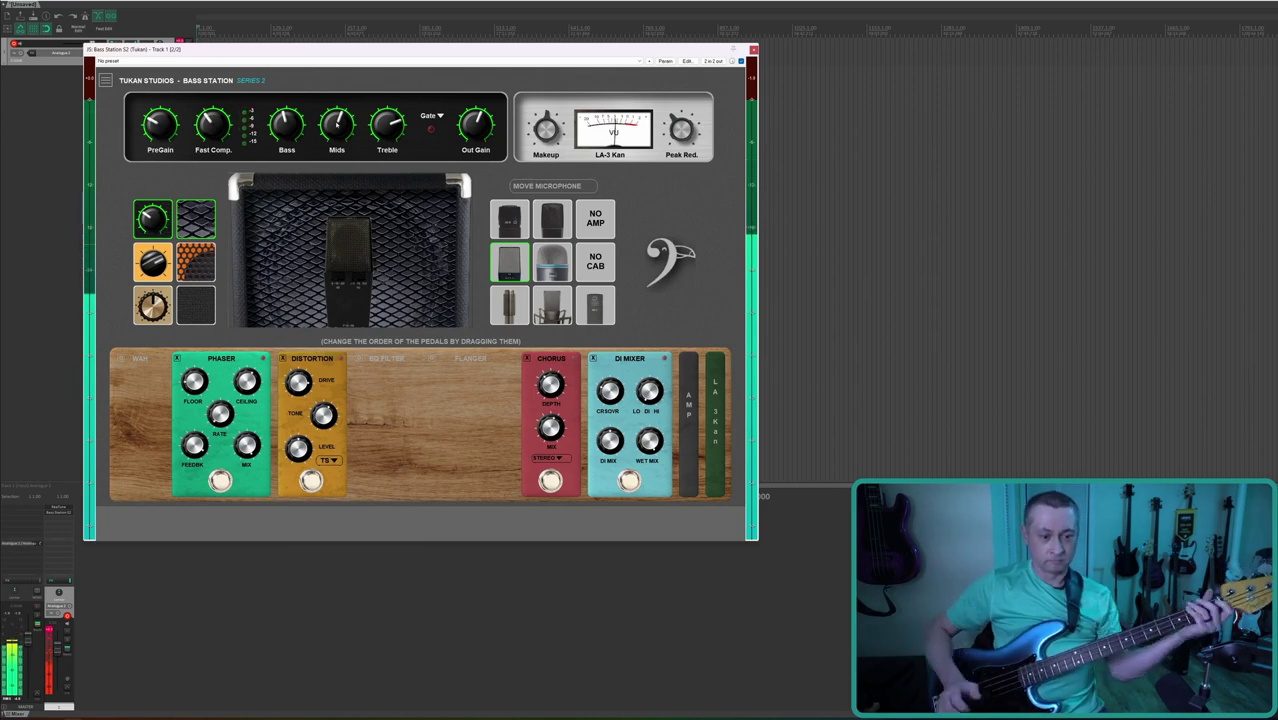
- Bring the Flanger pedal back and reset the plugin to its default settings
click(431, 361)
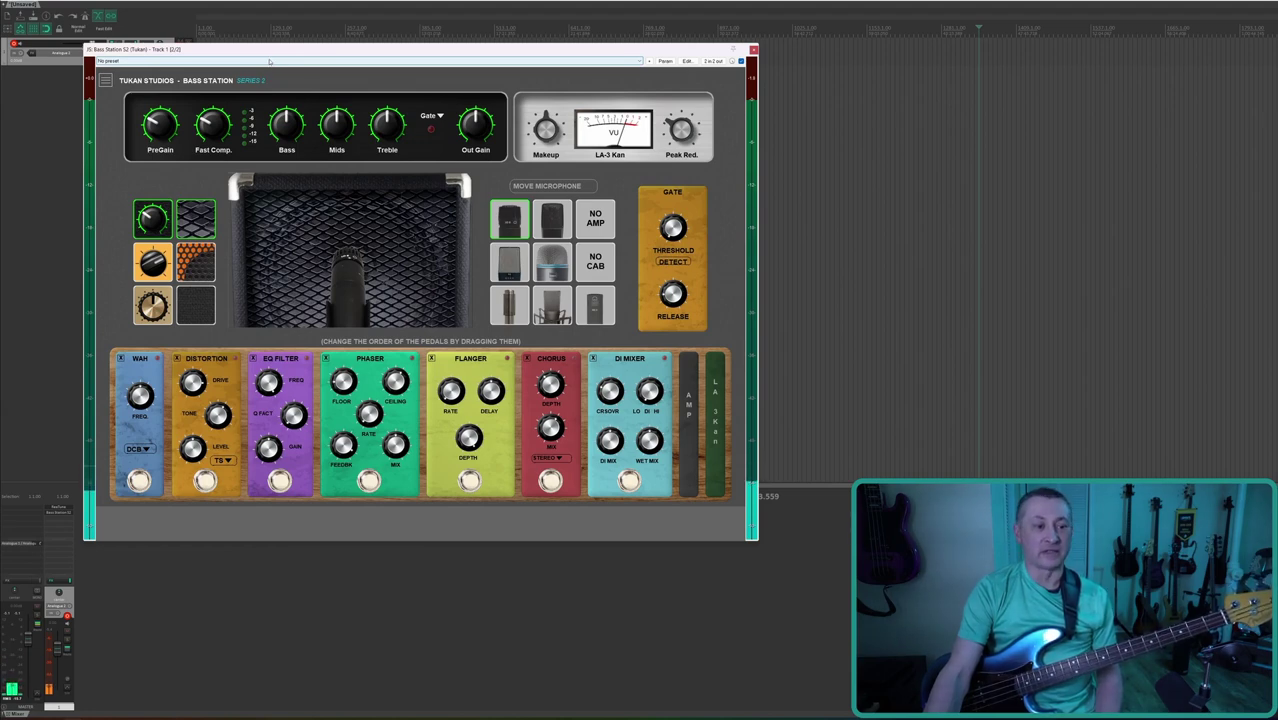
click(267, 61)
click(159, 73)
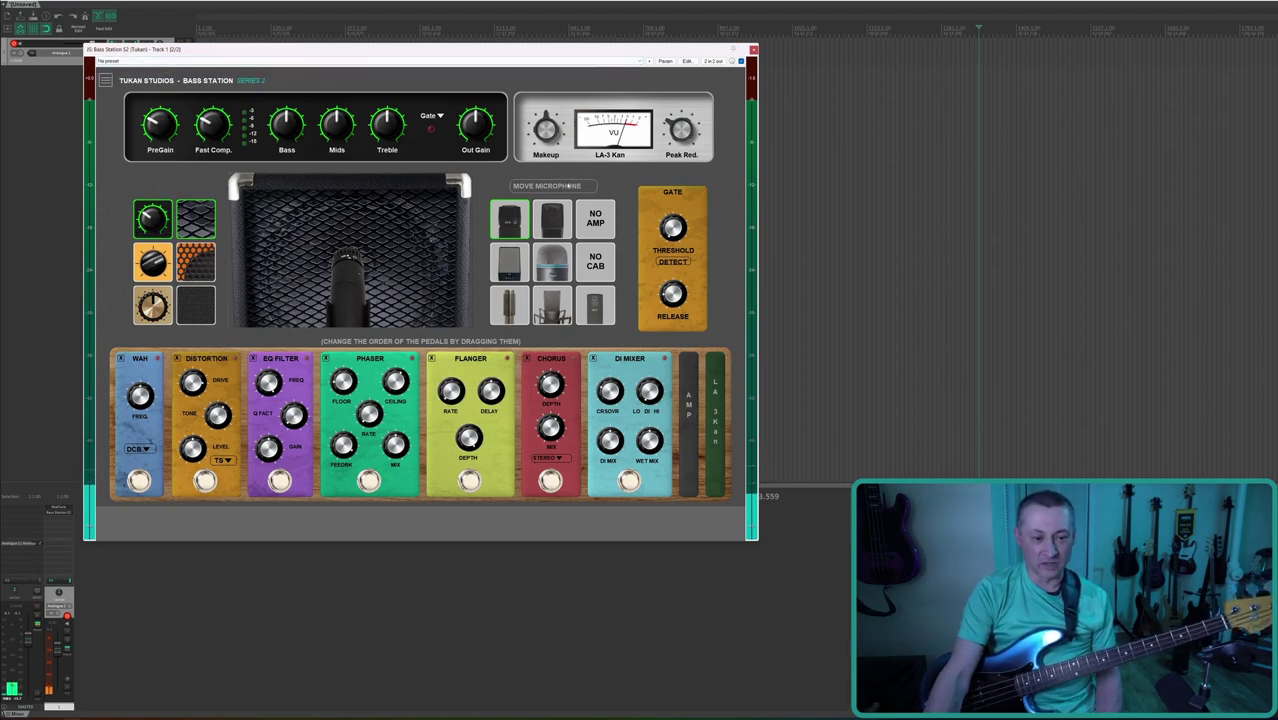
- Select the first microphone of the second row, and raise the black amp's PreGain to centre and its Mids well above centre
click(510, 268)
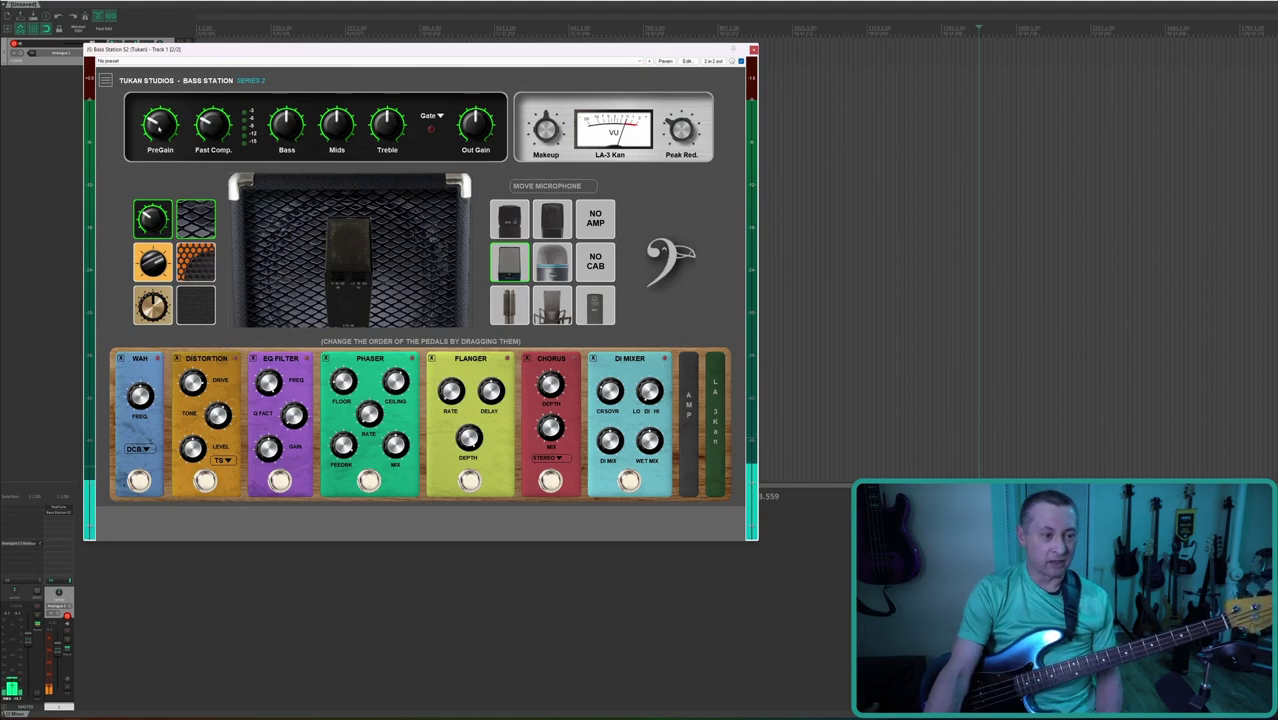
drag(157, 121, 162, 105)
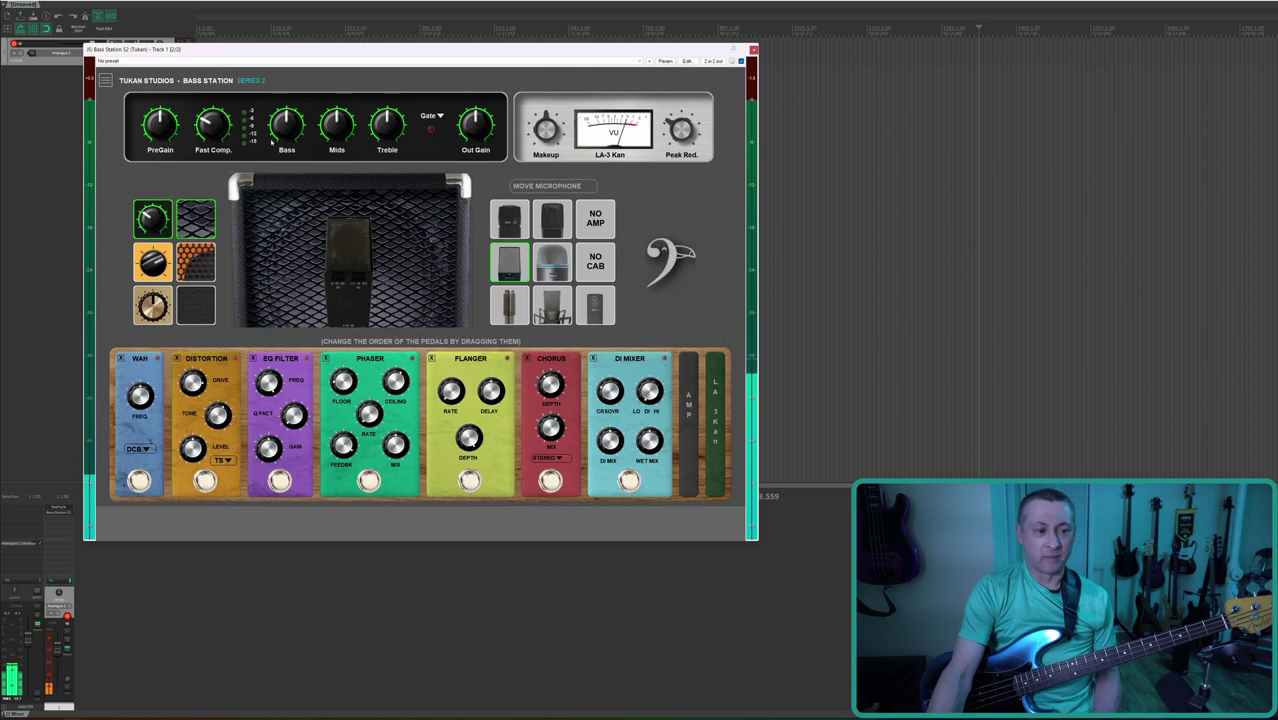
drag(336, 122, 336, 112)
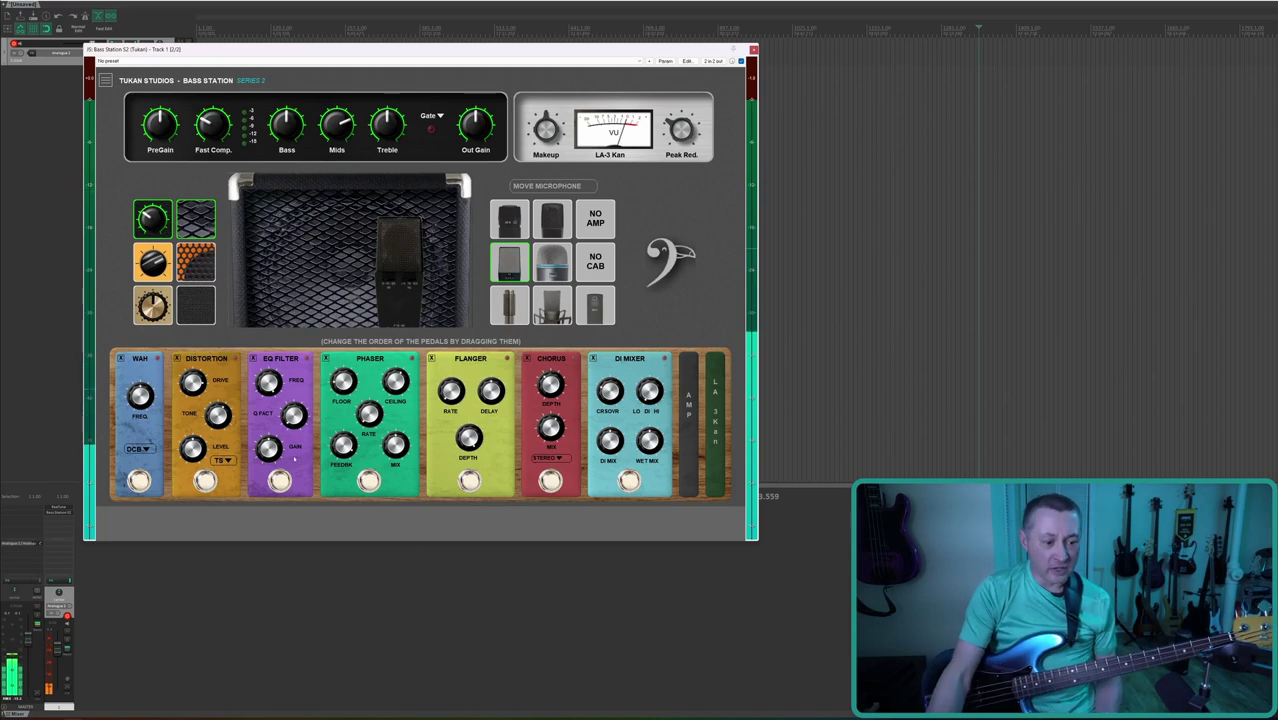
- Switch on the EQ Filter pedal and adjust its Freq and Gain knobs
mouse_move(268, 382)
mouse_move(268, 447)
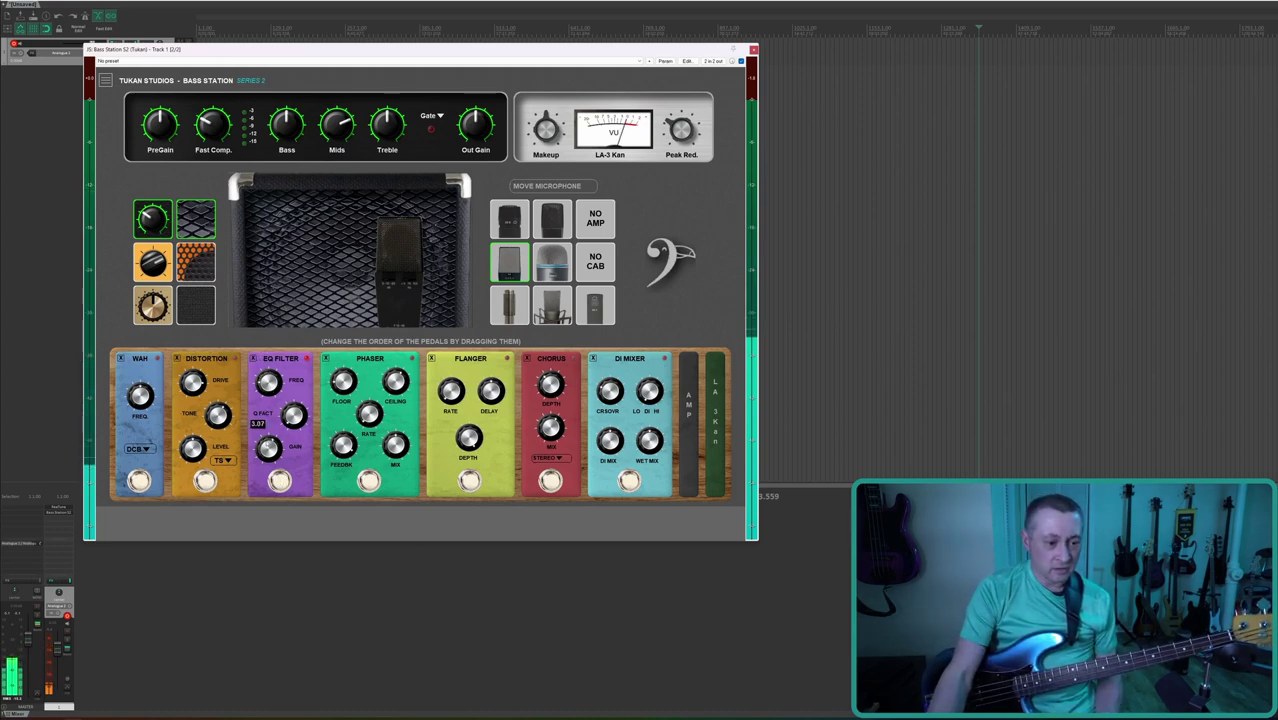